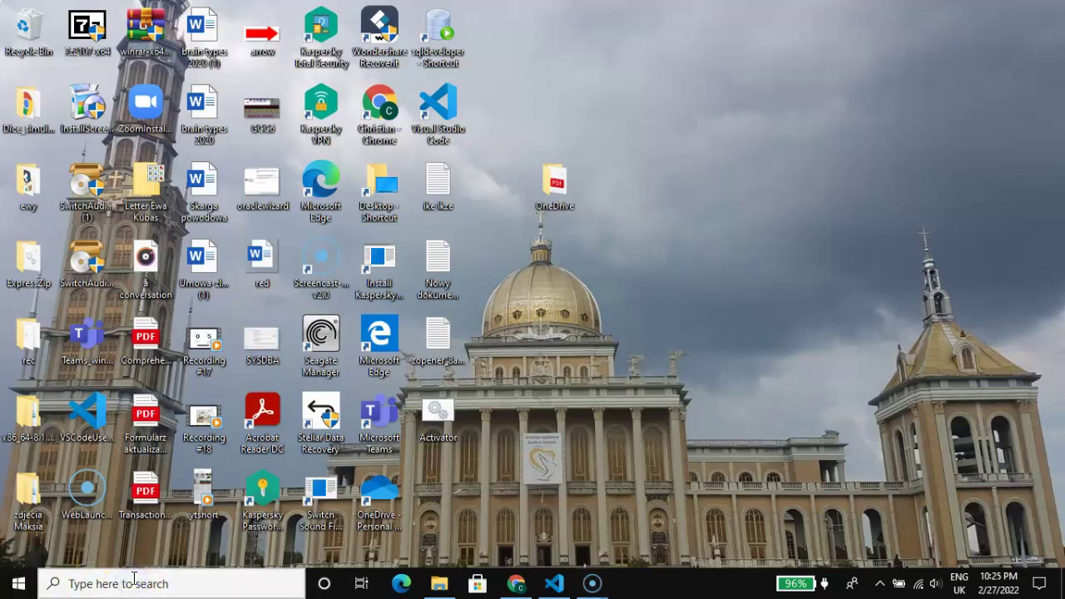
Open Computer Management via a 'com' search, expand System Tools, then close it.
click(133, 582)
text(com)
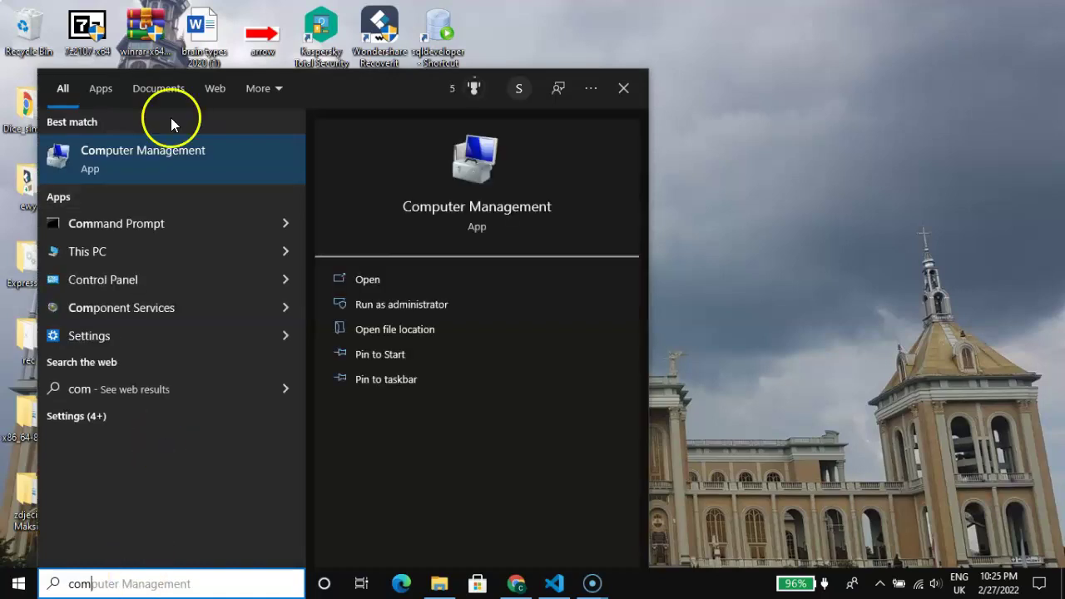
click(175, 153)
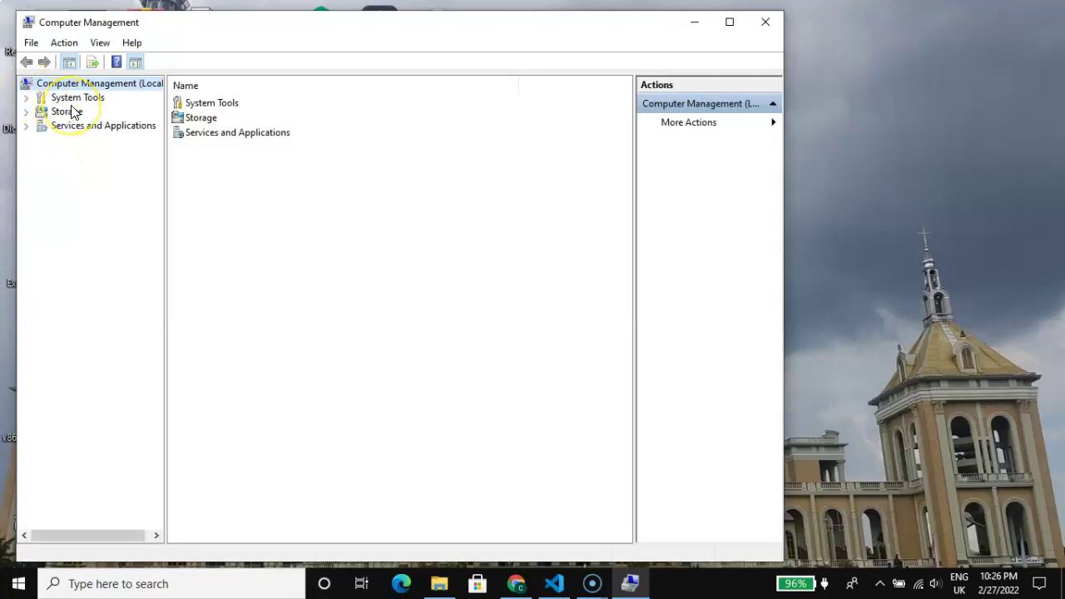
click(27, 98)
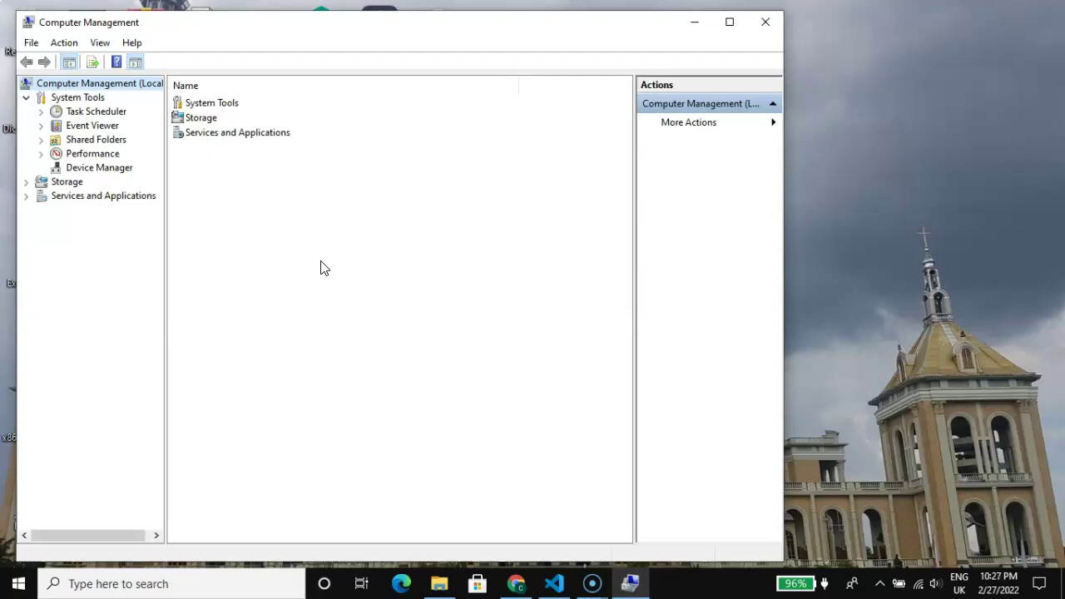
click(765, 22)
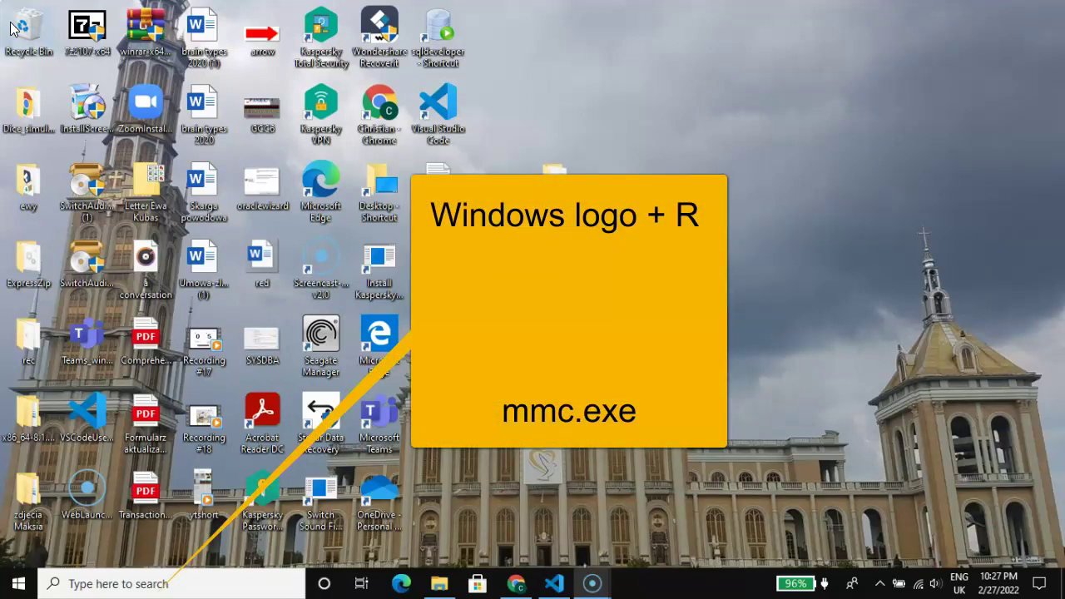
Launch the mmc.exe management console from Run and bring up its Add/Remove Snap-ins dialog.
key(super+r)
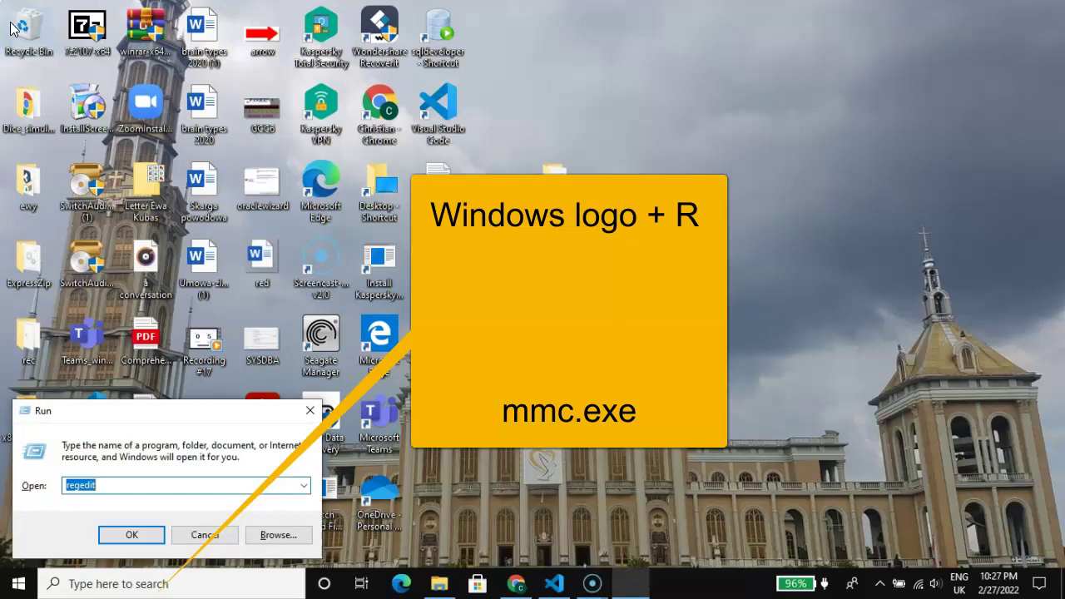
text(mm)
text(c.)
text(exe)
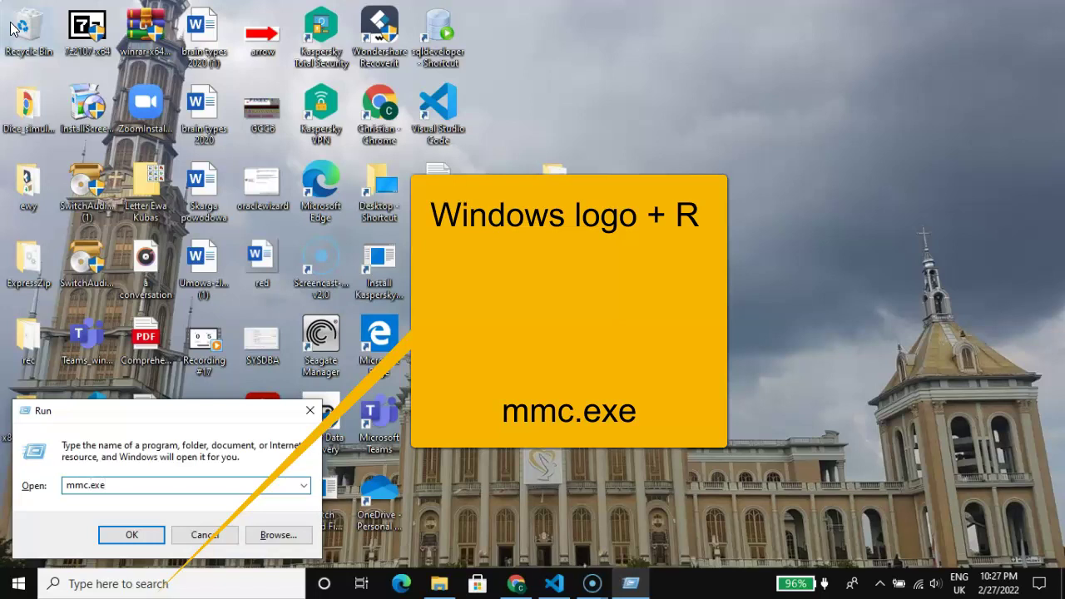
click(127, 532)
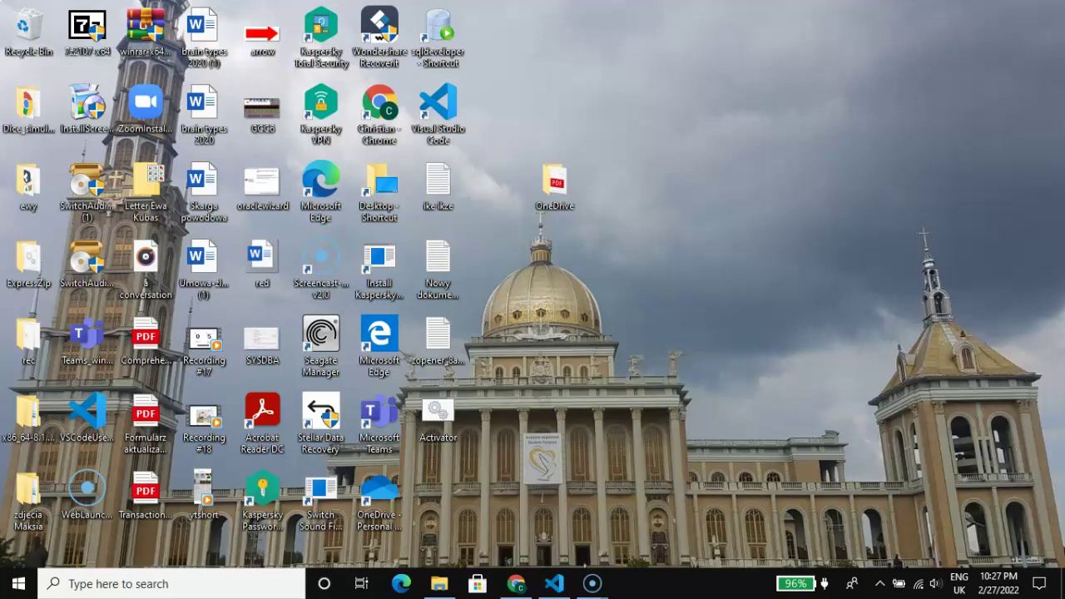
double_click(440, 385)
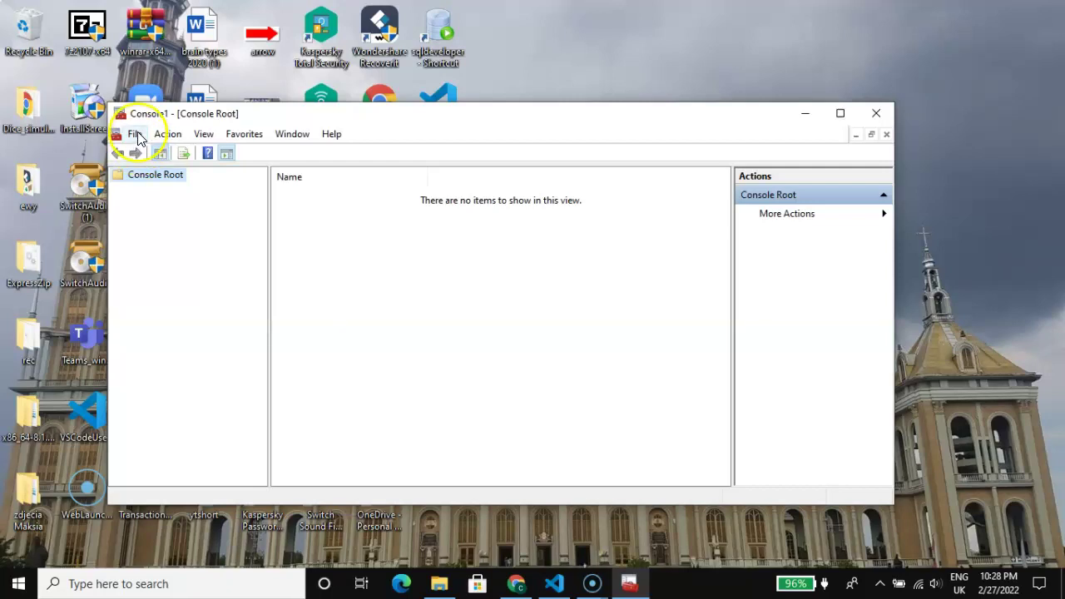
click(135, 135)
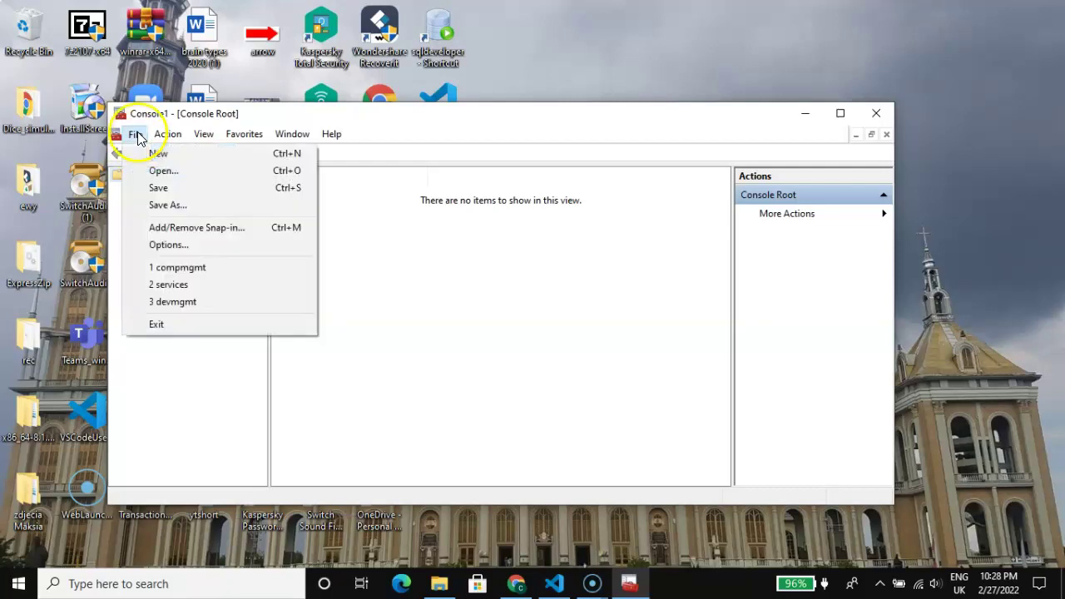
click(173, 229)
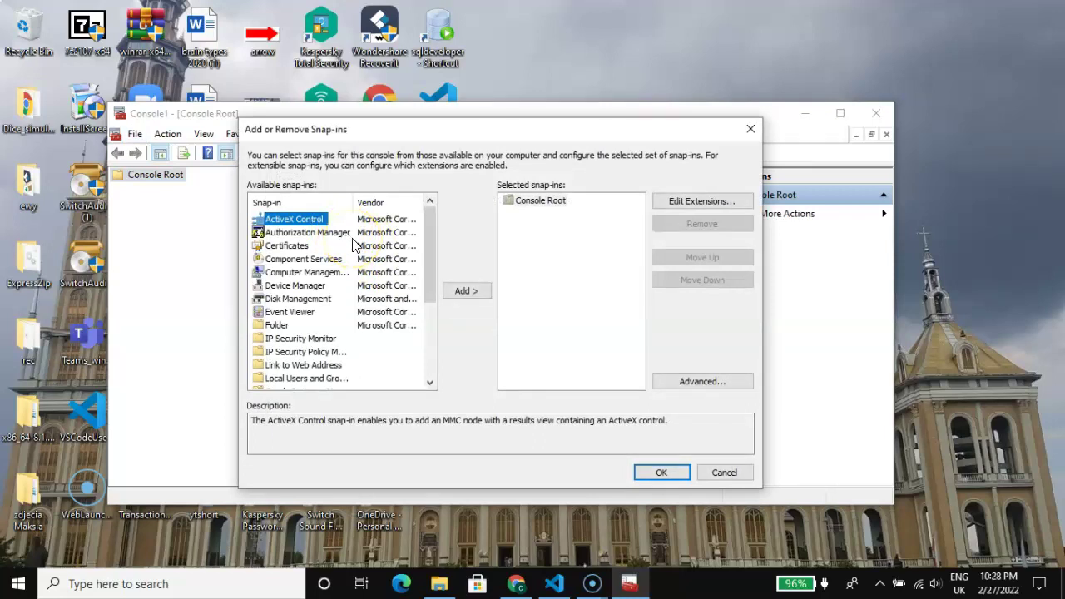
Try adding the Local Users and Groups snap-in, dismiss the unsupported-edition error, and close the console.
scroll(352, 247, down, 2)
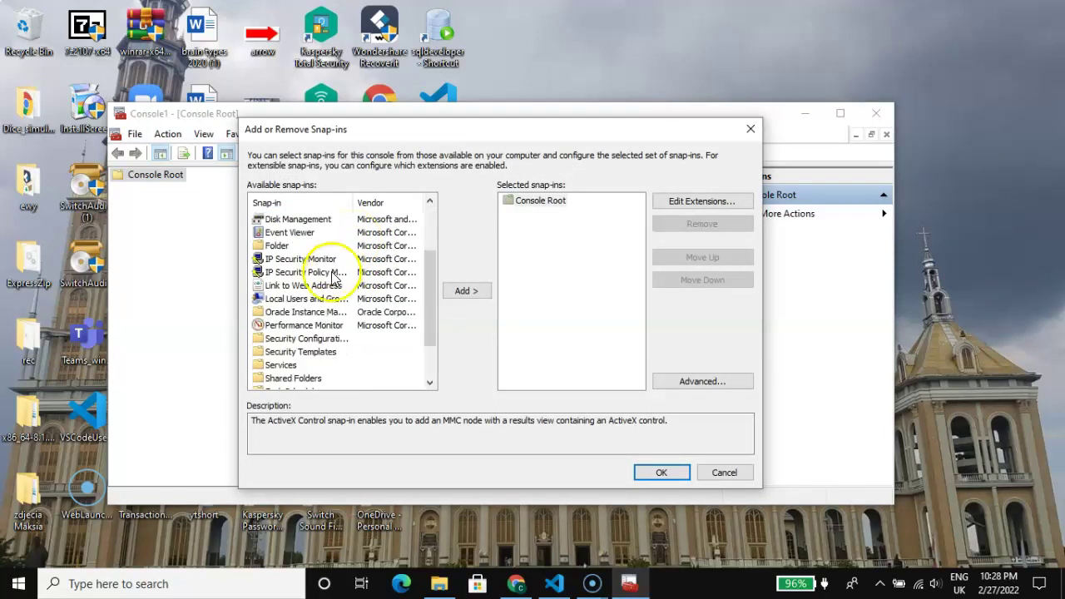
click(302, 301)
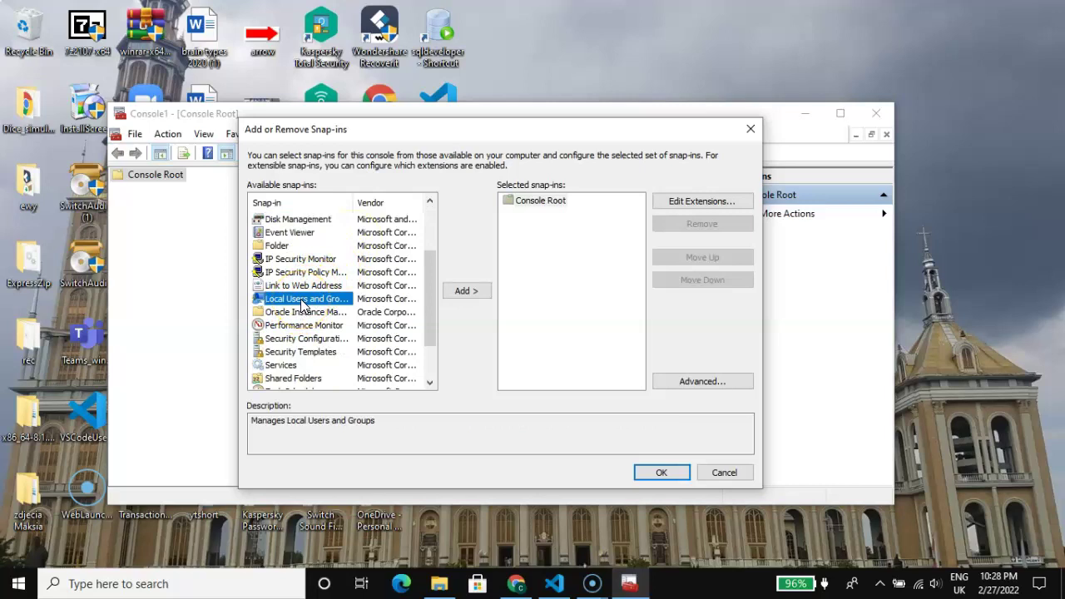
click(466, 290)
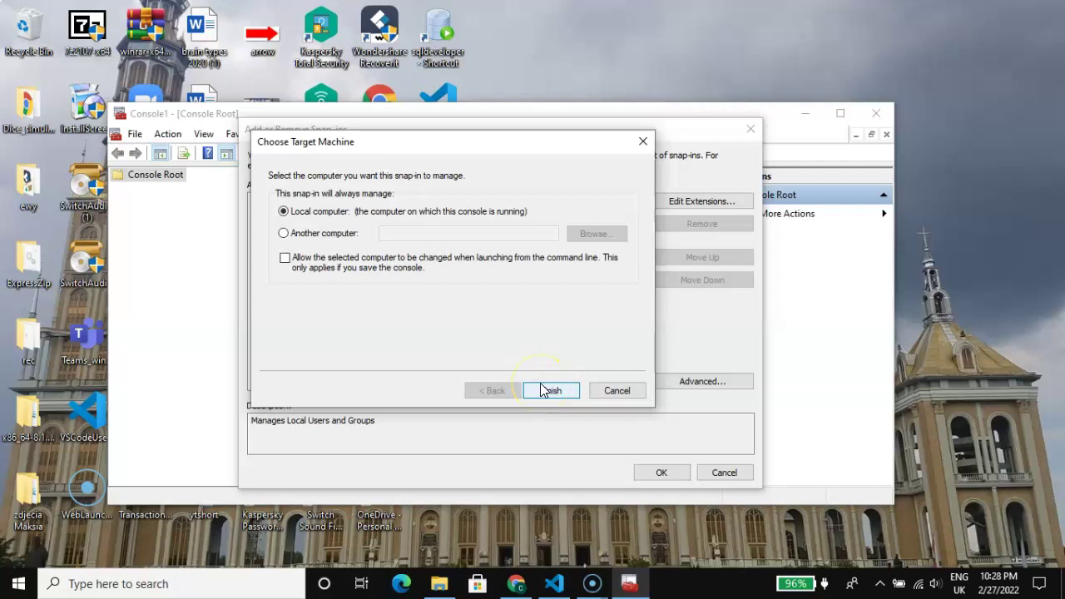
click(550, 394)
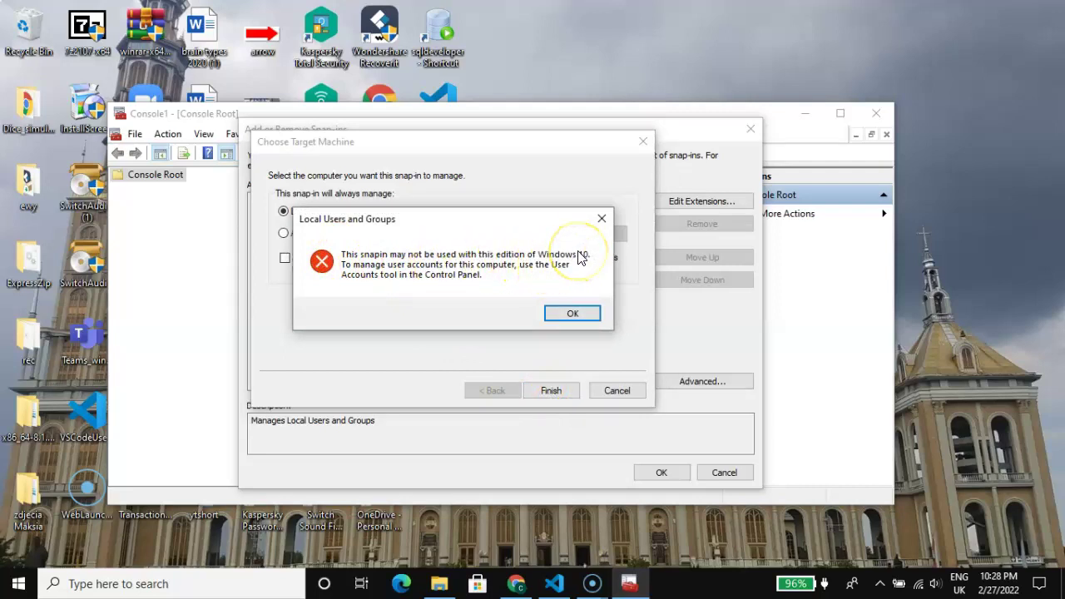
click(567, 314)
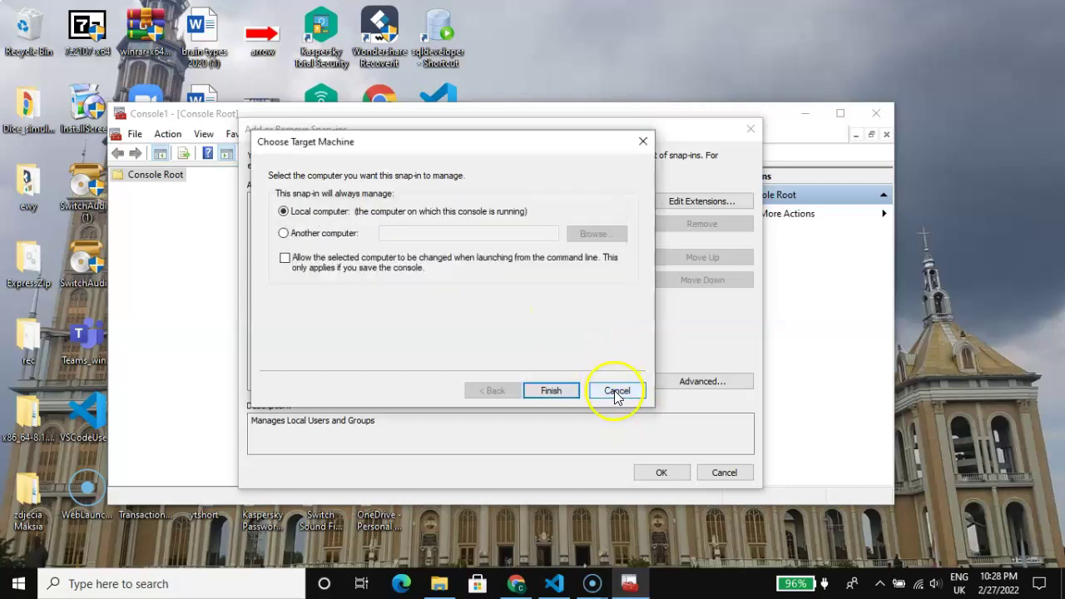
click(614, 390)
click(724, 471)
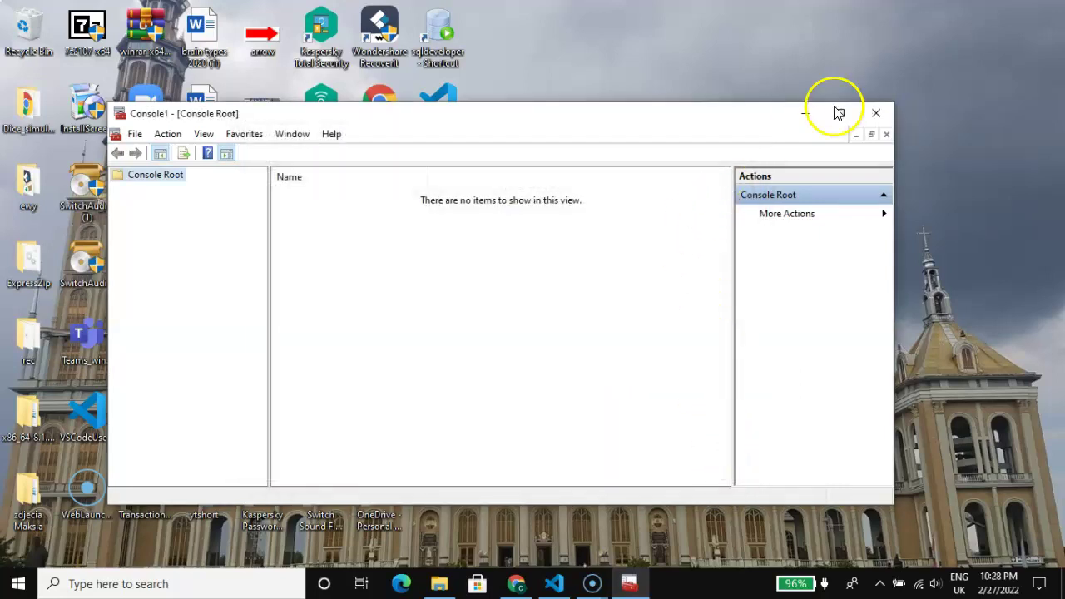
click(876, 116)
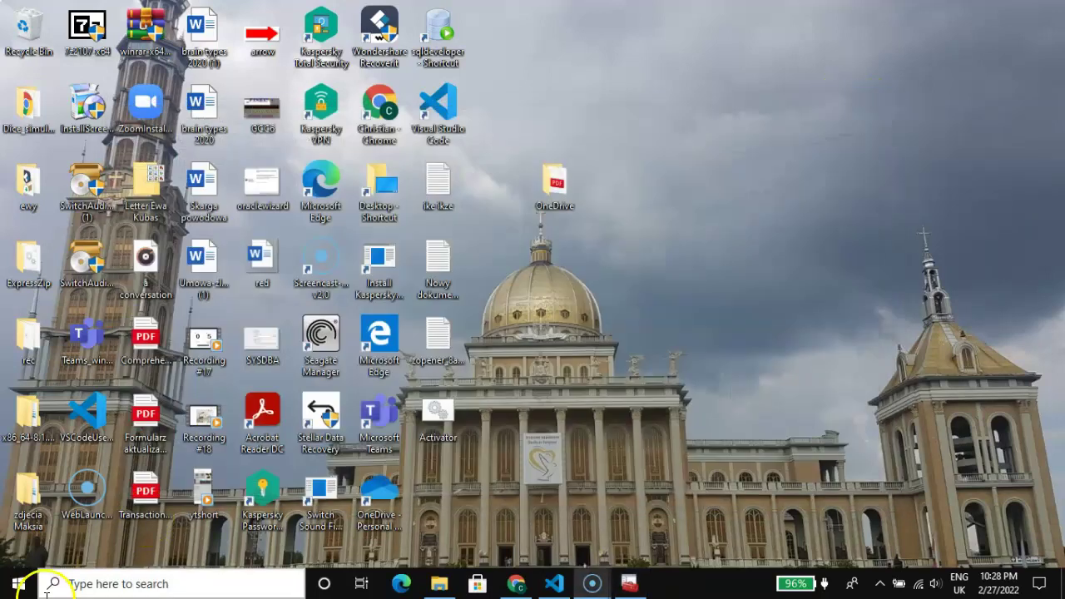
Open Control Panel via a 'cont' search, view by Large icons, and open User Accounts.
click(101, 584)
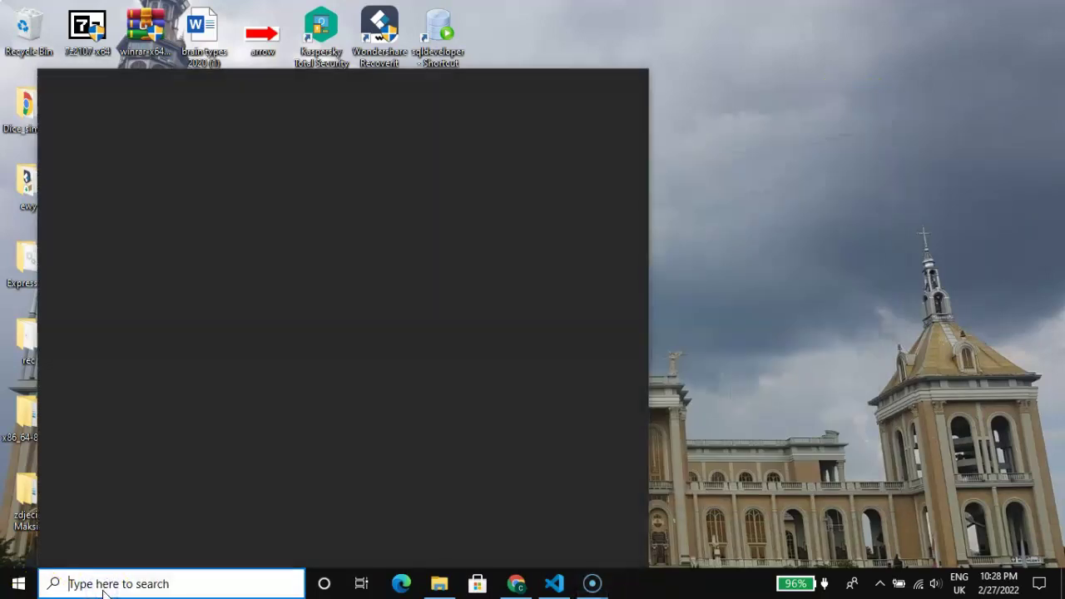
text(cont)
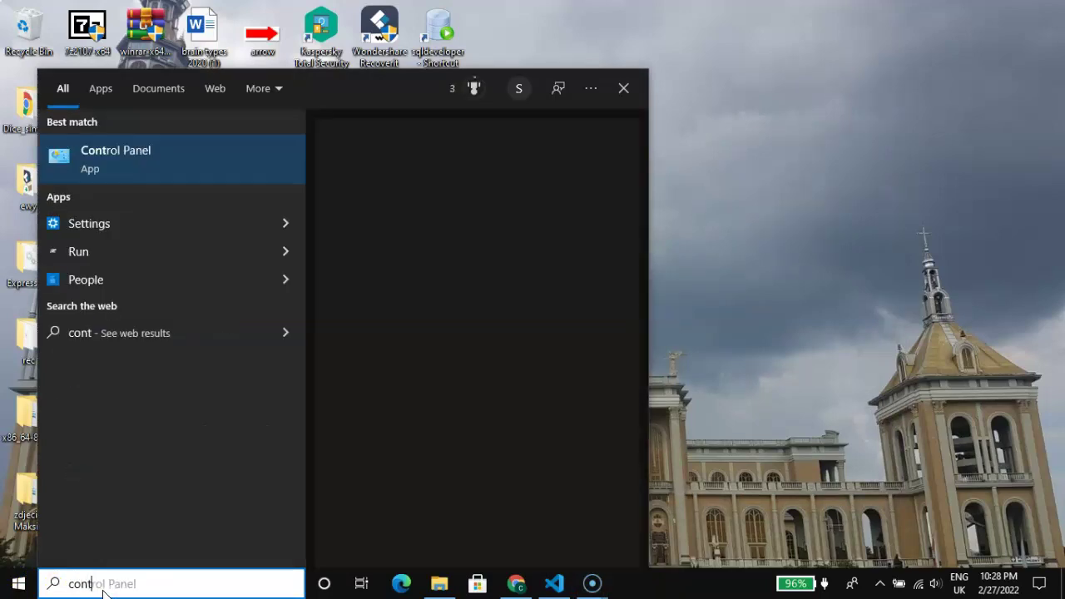
click(129, 162)
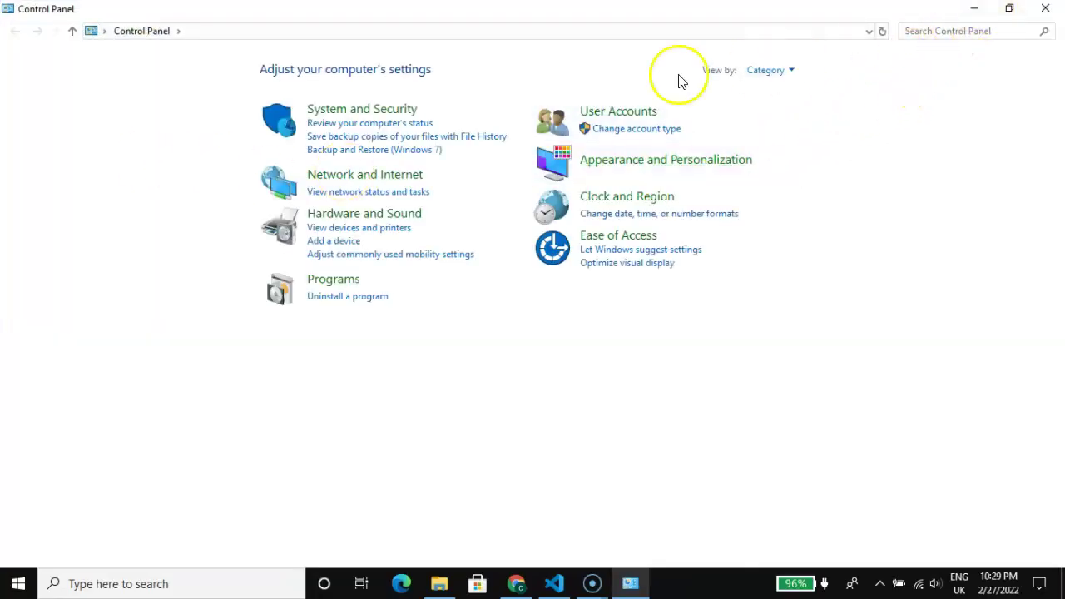
click(790, 71)
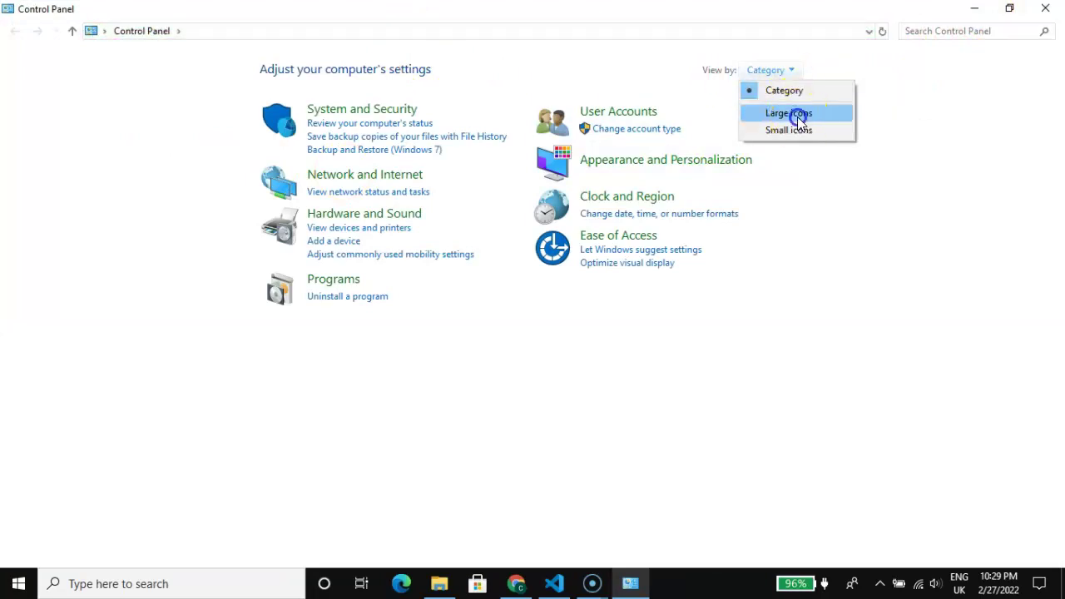
click(797, 112)
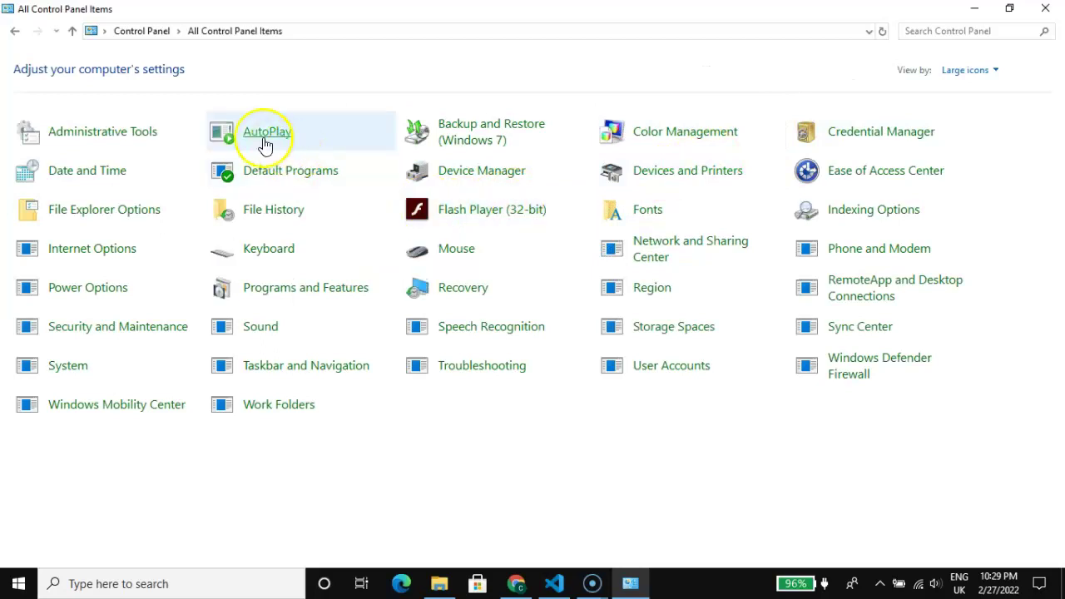
click(663, 371)
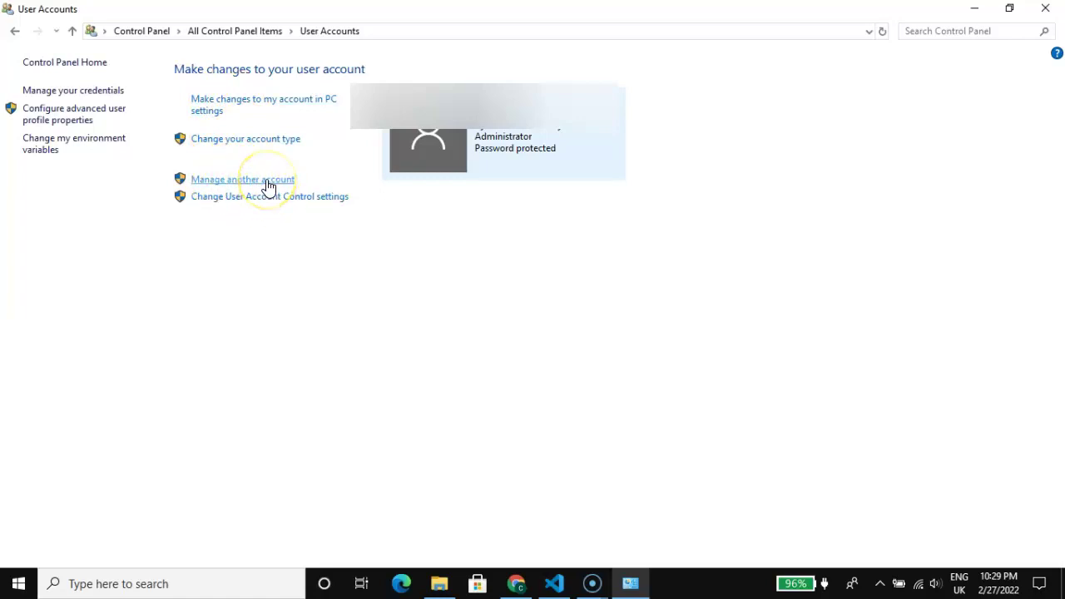
Go from Manage another account to 'Add a new user in PC settings'.
click(268, 181)
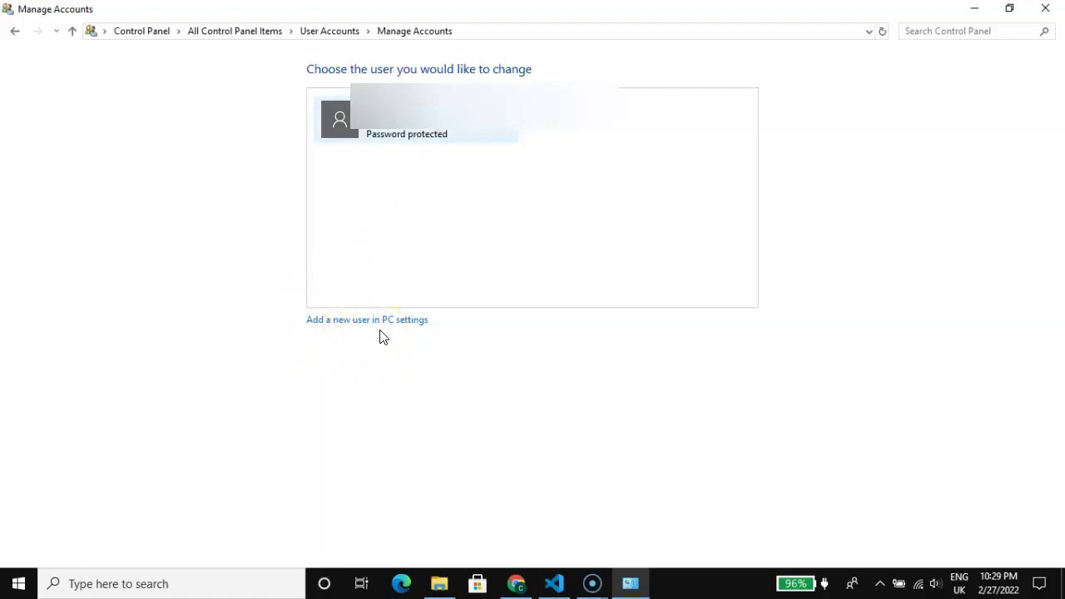
click(354, 326)
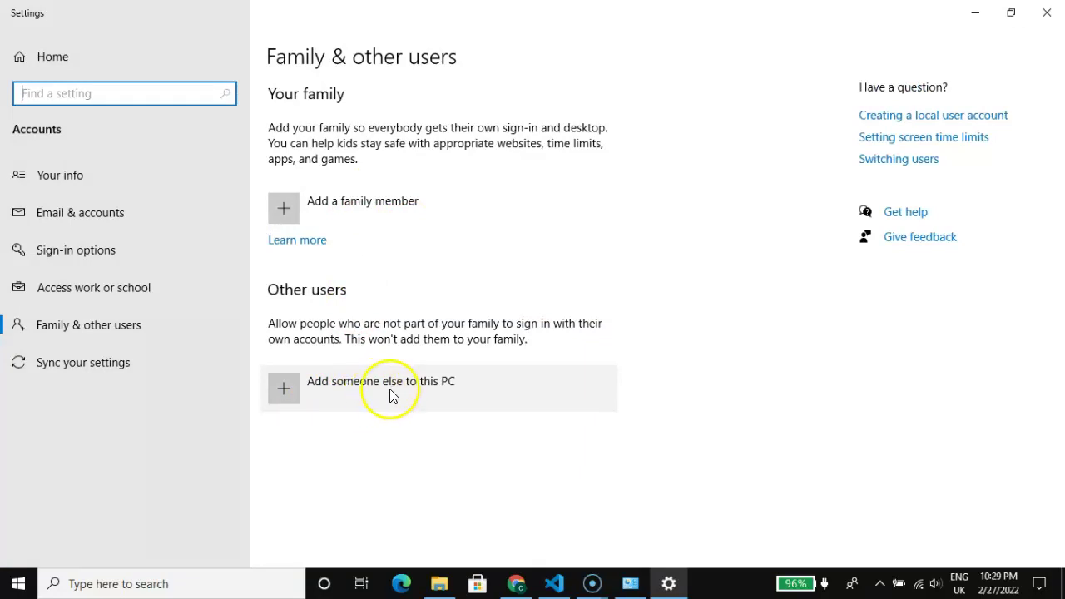
Add someone else to this PC without sign-in info or a Microsoft account.
click(285, 396)
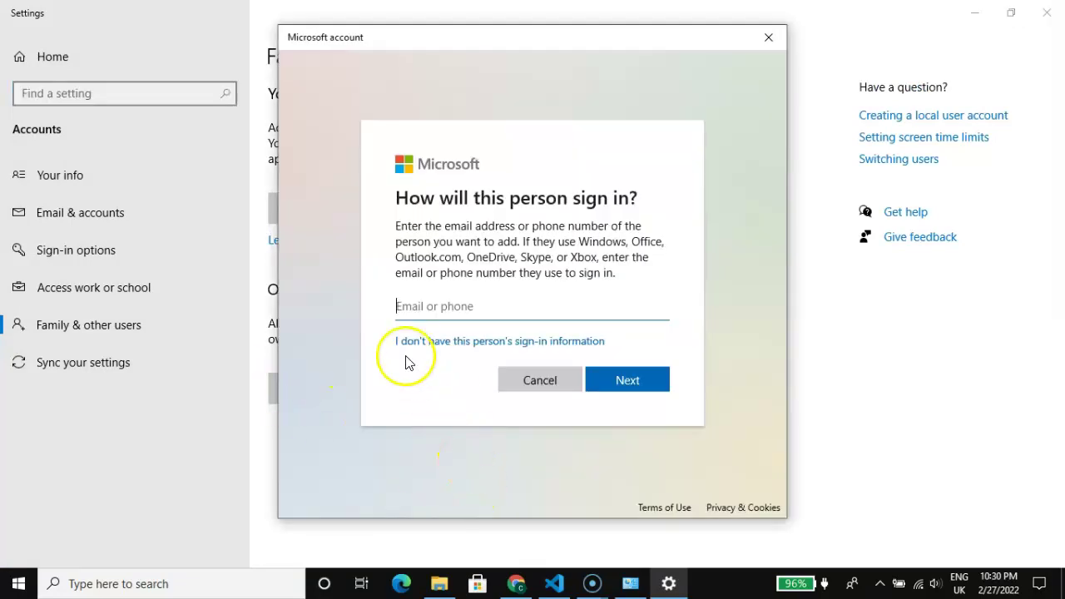
click(526, 351)
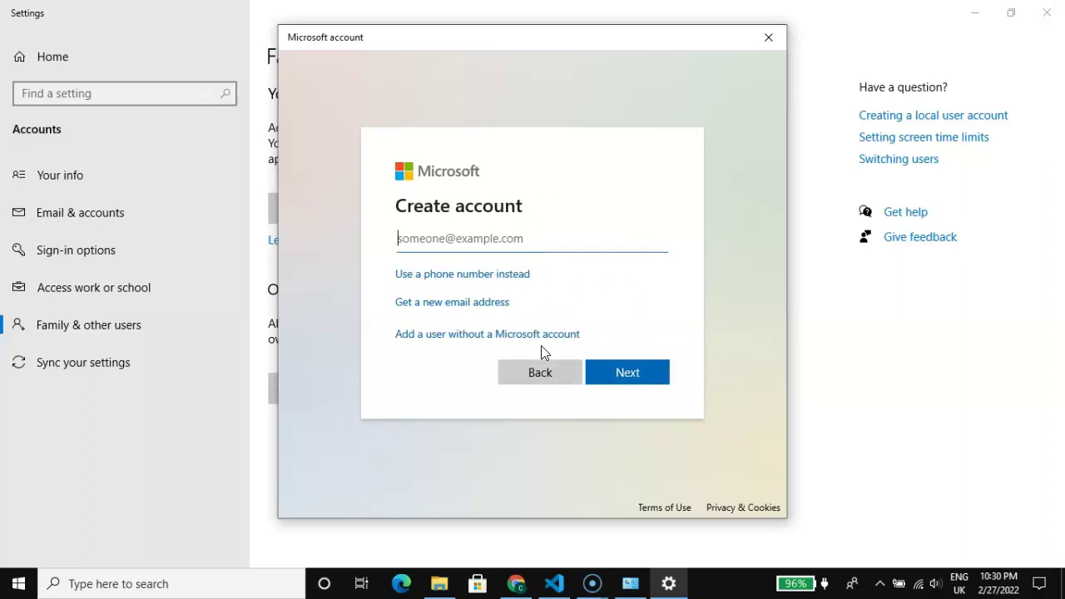
click(537, 341)
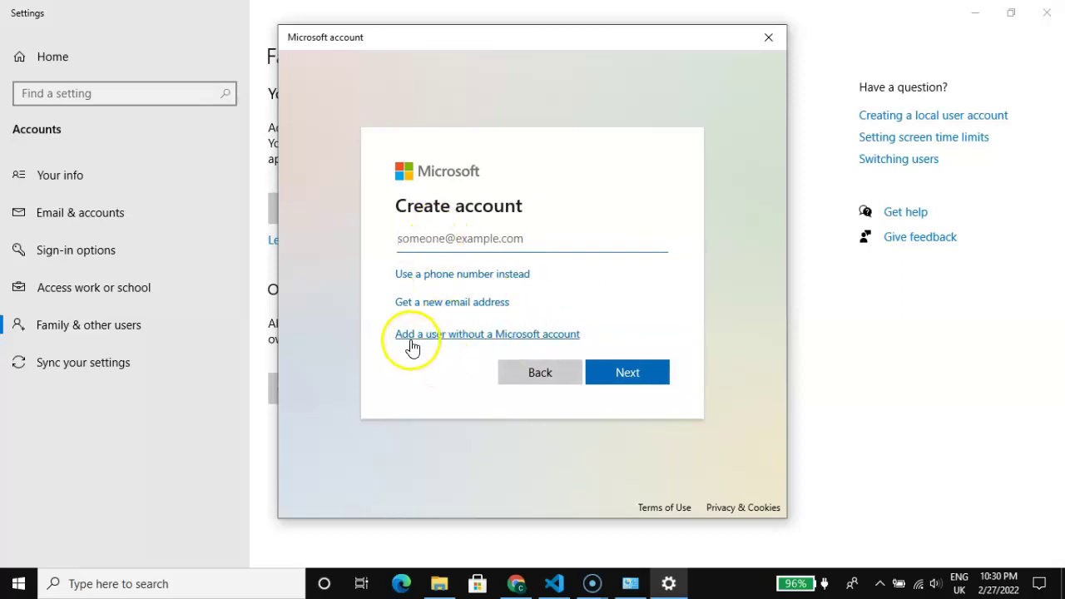
click(515, 341)
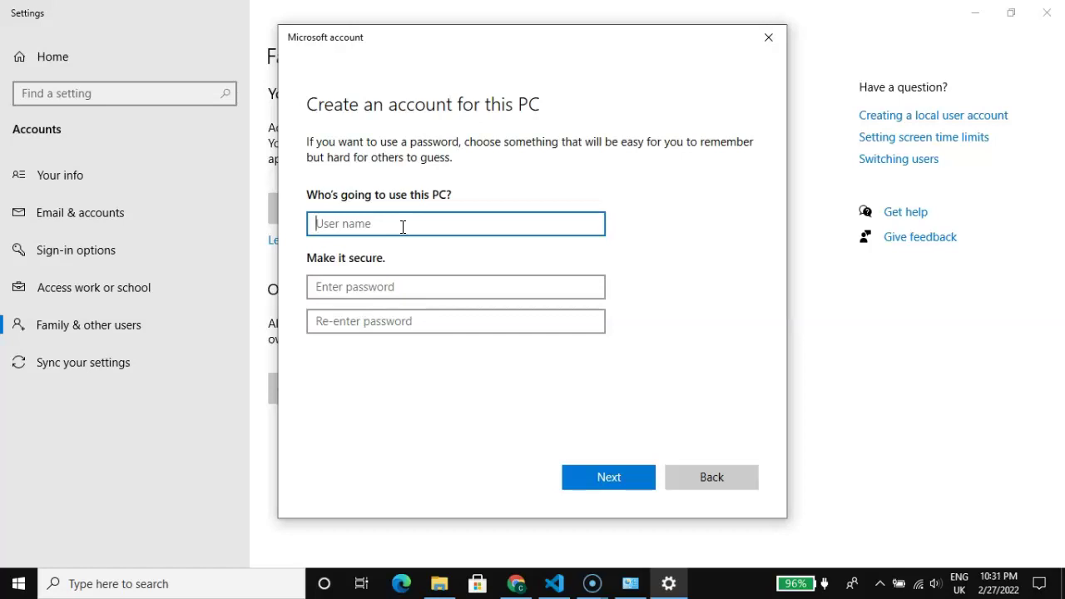
Enter francis as the user name and fill in both password fields.
text(franci)
text(s)
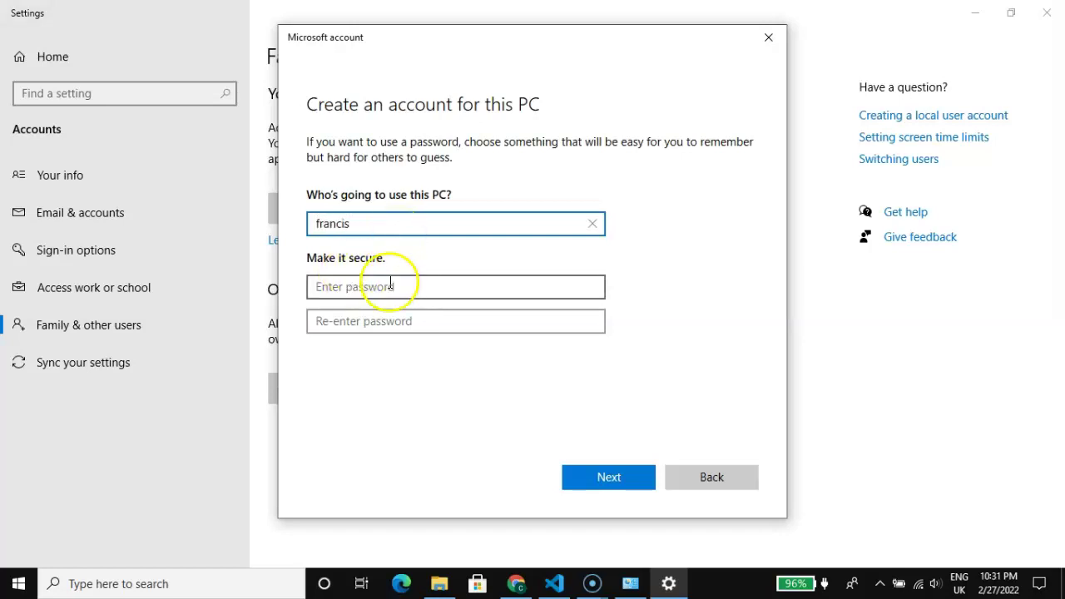
click(385, 285)
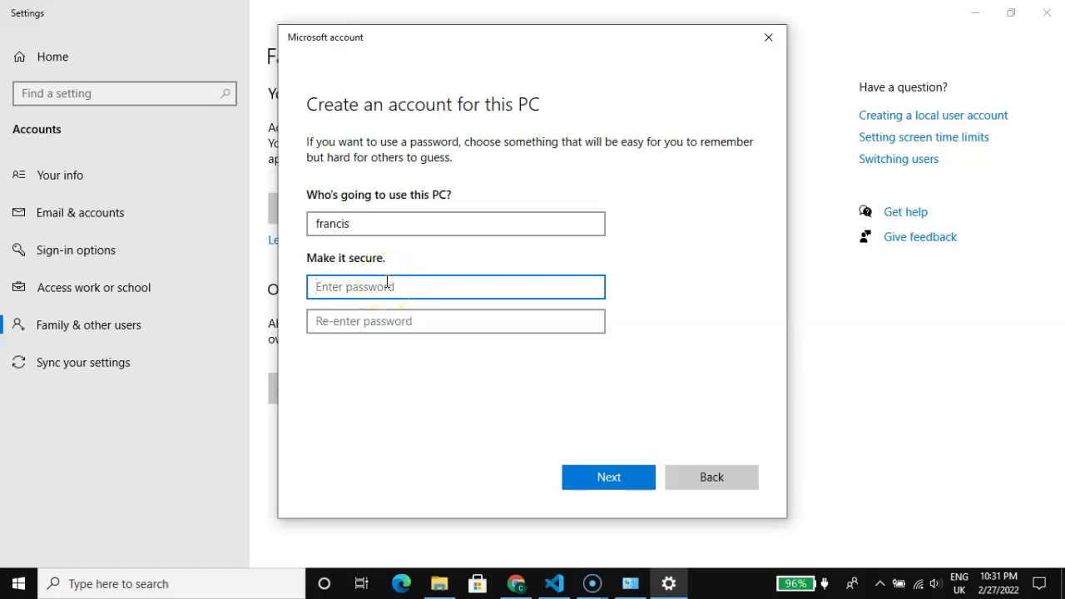
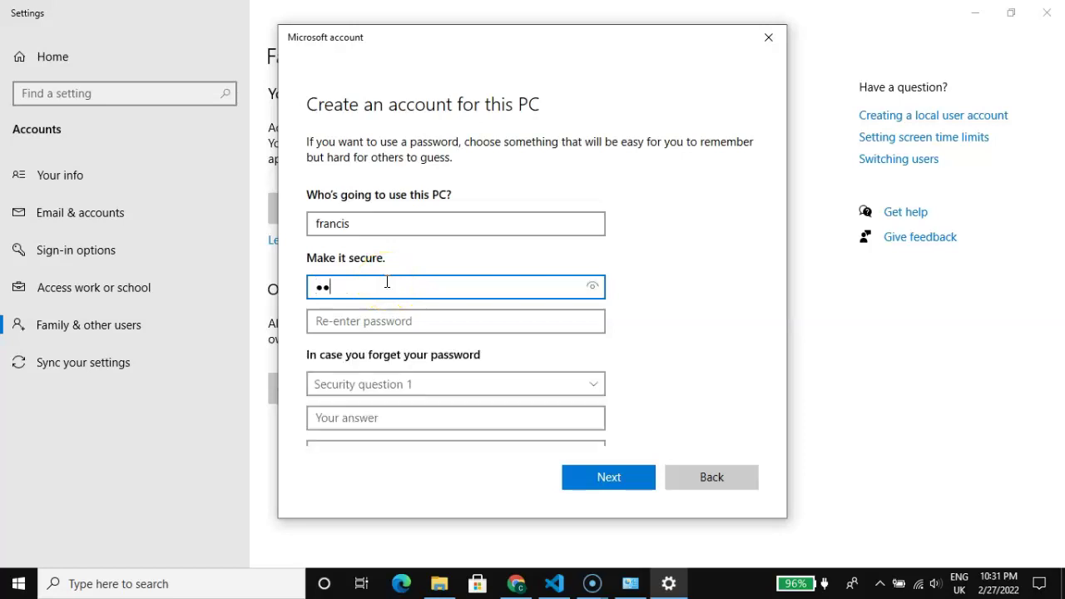
click(337, 327)
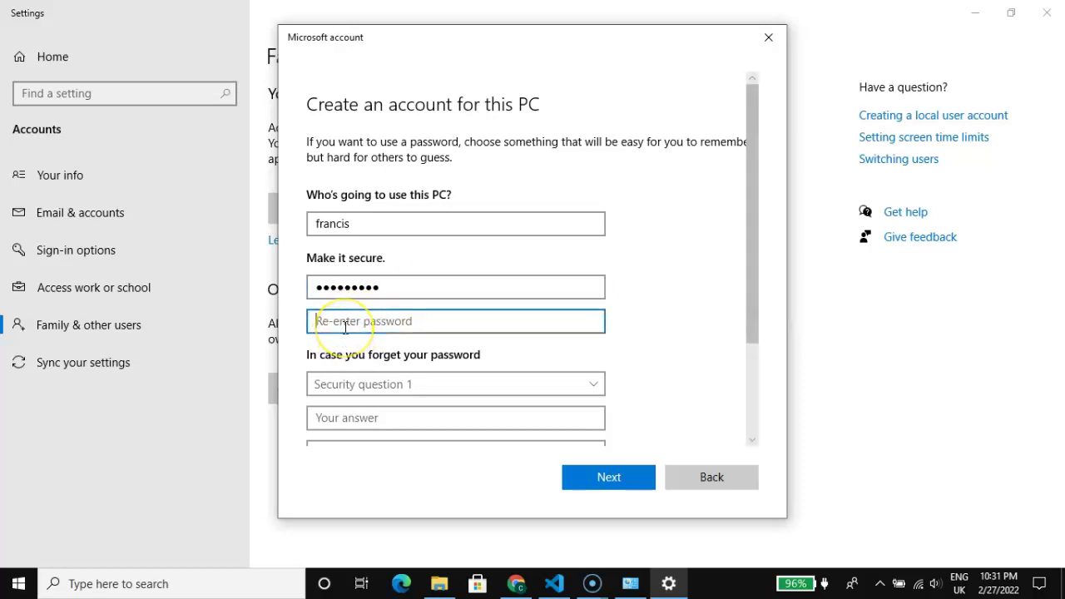
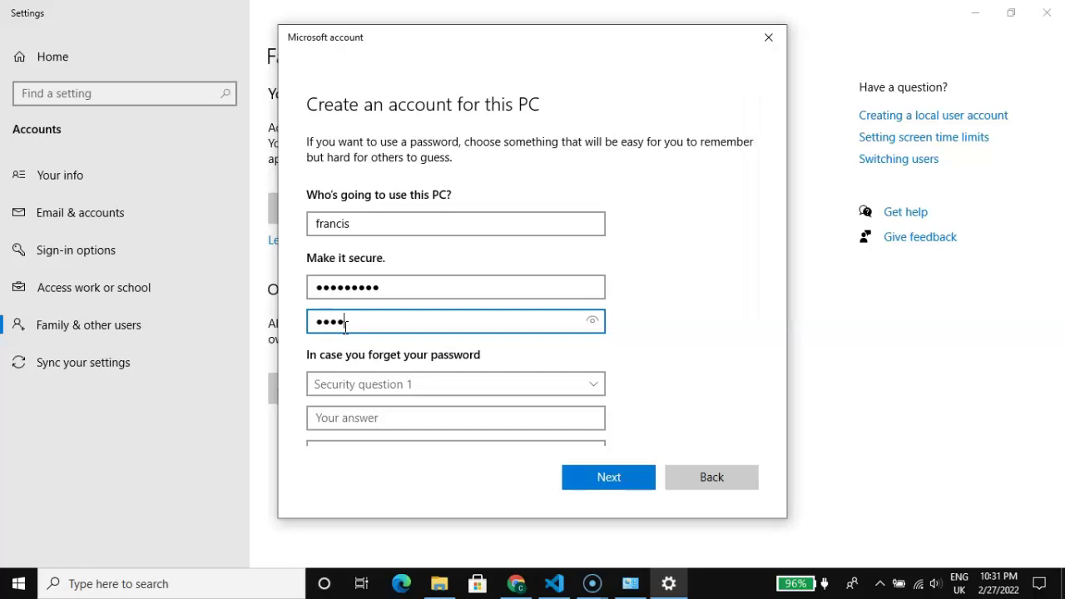
Set security question 1 to the city where you were born and type its answer.
scroll(328, 349, down, 3)
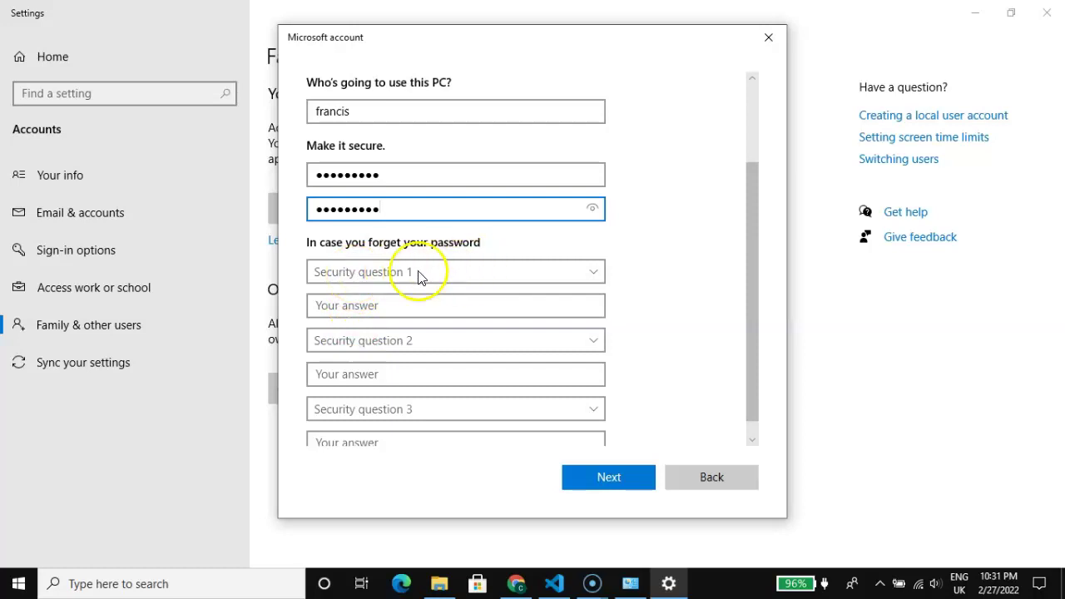
scroll(356, 284, down, 1)
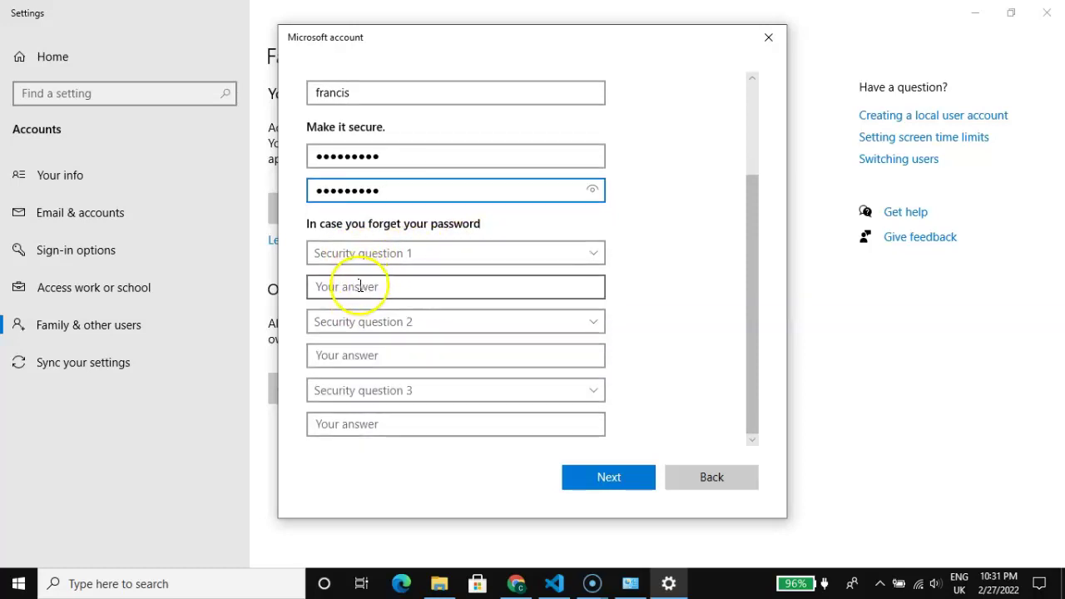
click(379, 253)
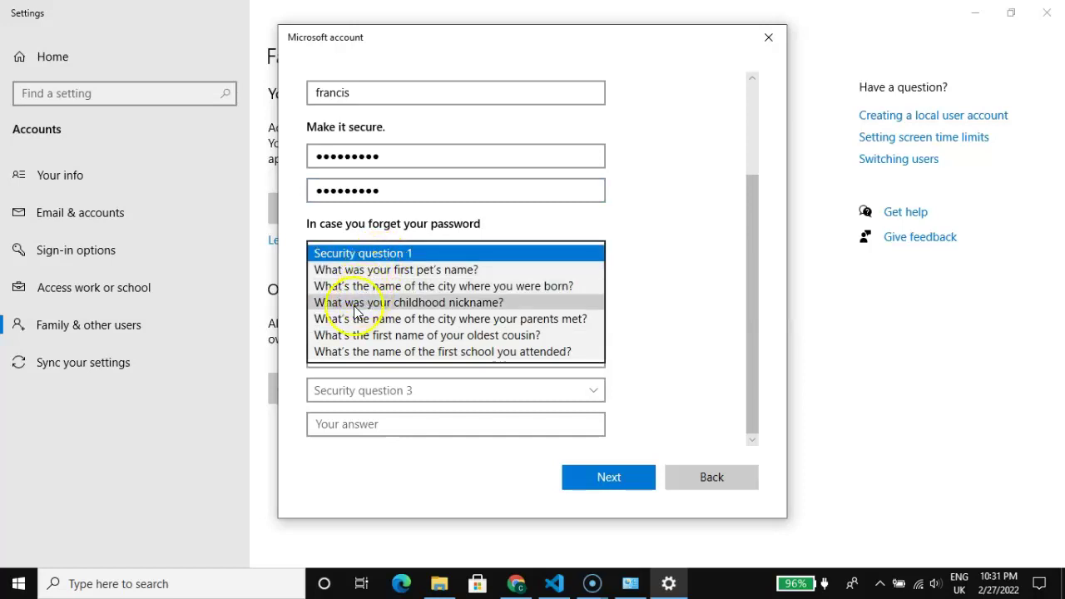
click(415, 288)
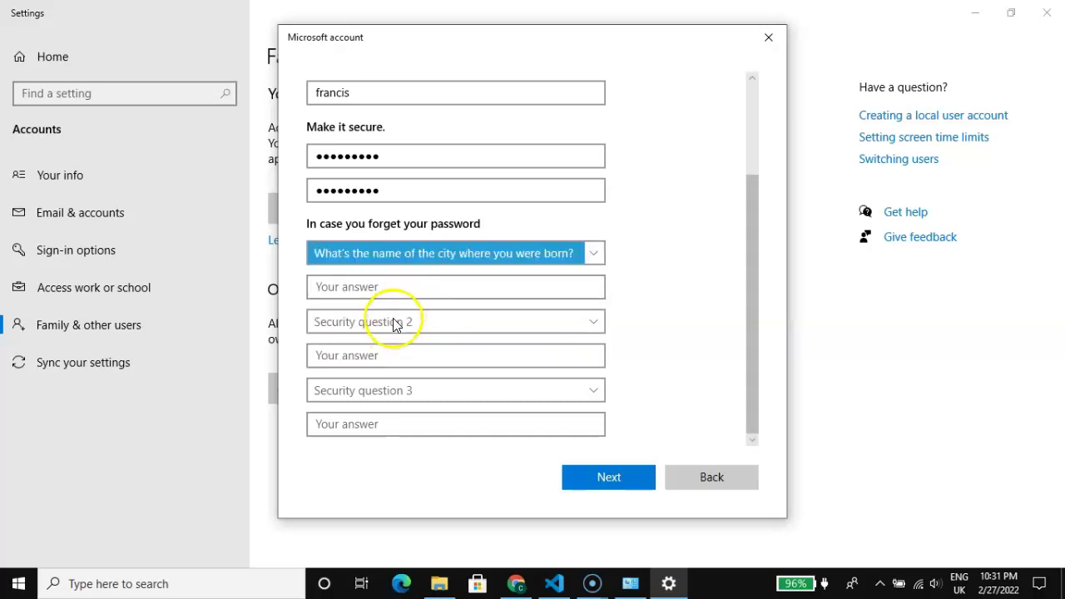
click(396, 324)
click(408, 291)
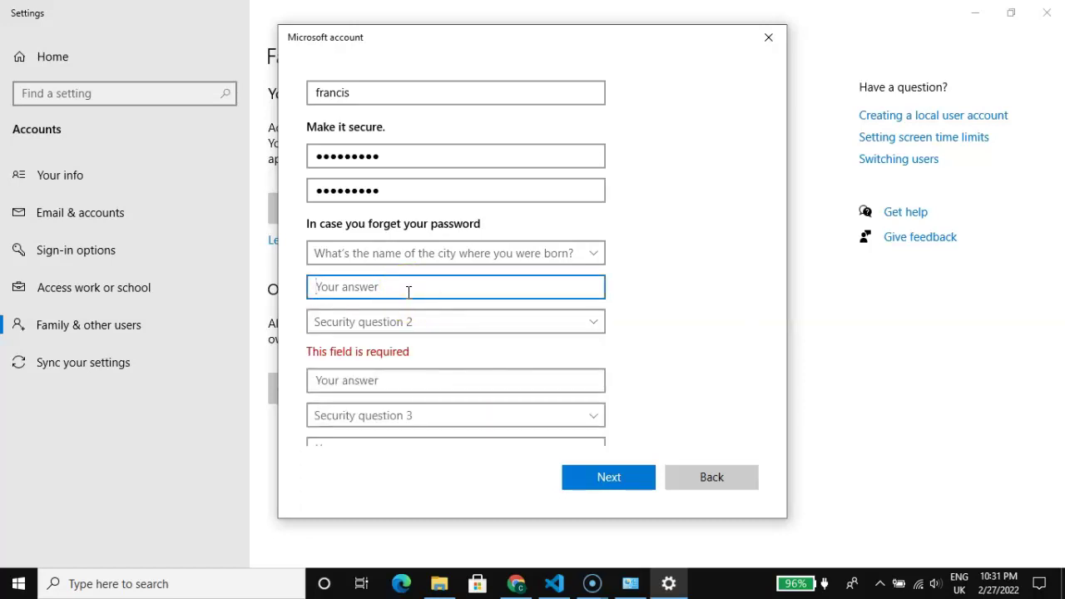
Set security question 2 to the childhood nickname question and type its answer.
click(387, 322)
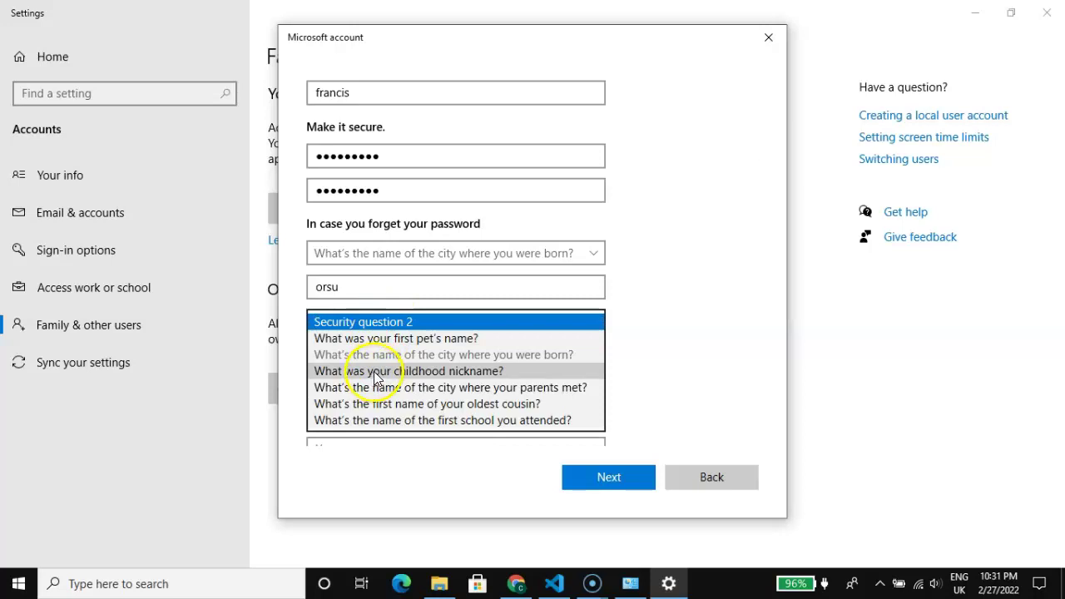
click(376, 373)
click(375, 358)
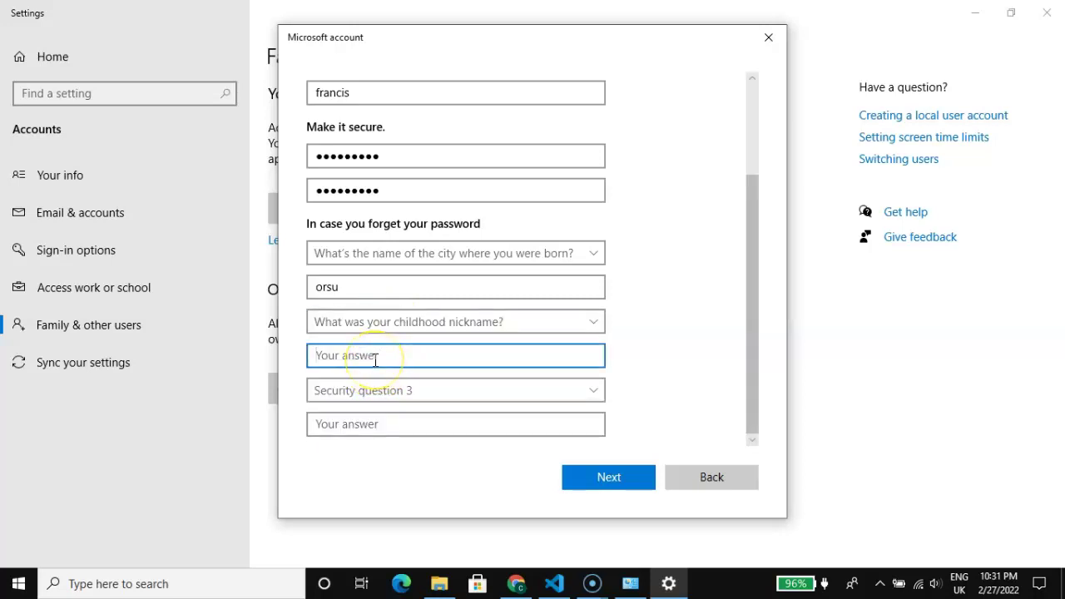
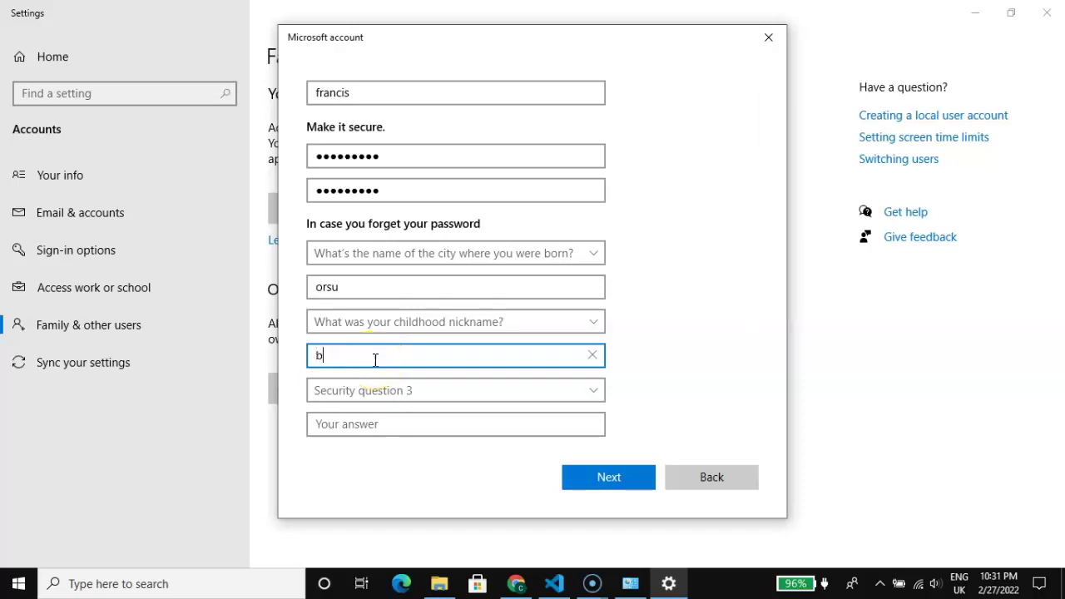
Set security question 3 to the parents' meeting city, answer it, and submit the account.
click(371, 390)
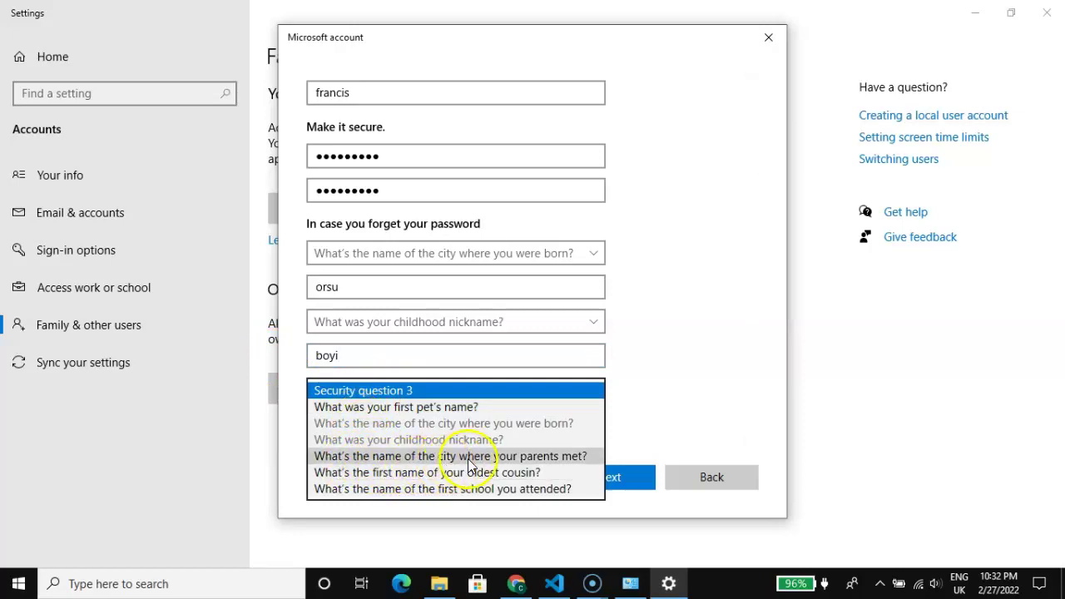
click(545, 455)
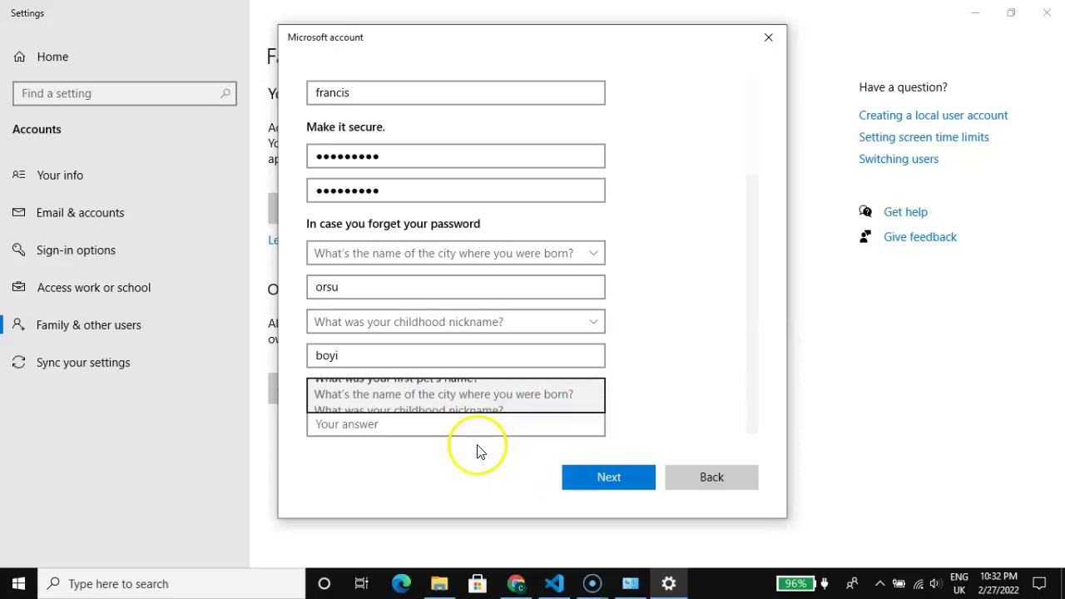
click(410, 432)
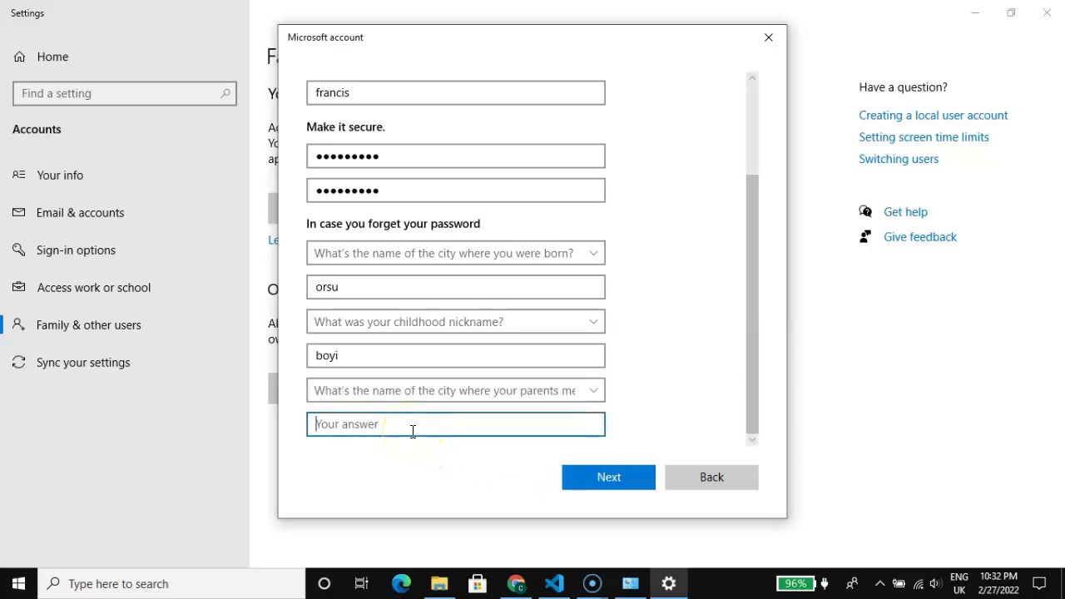
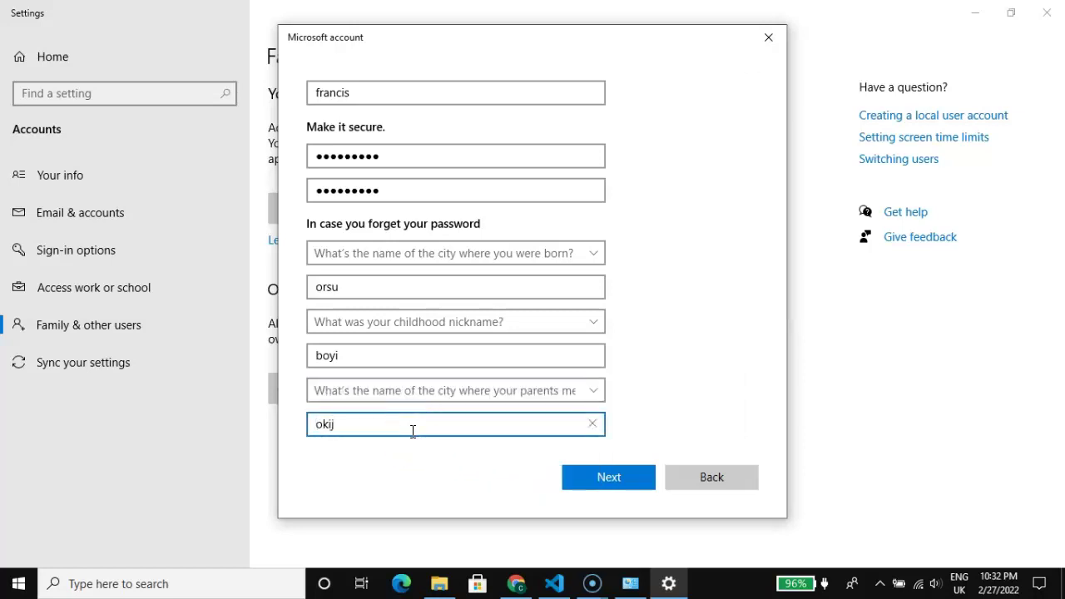
click(496, 453)
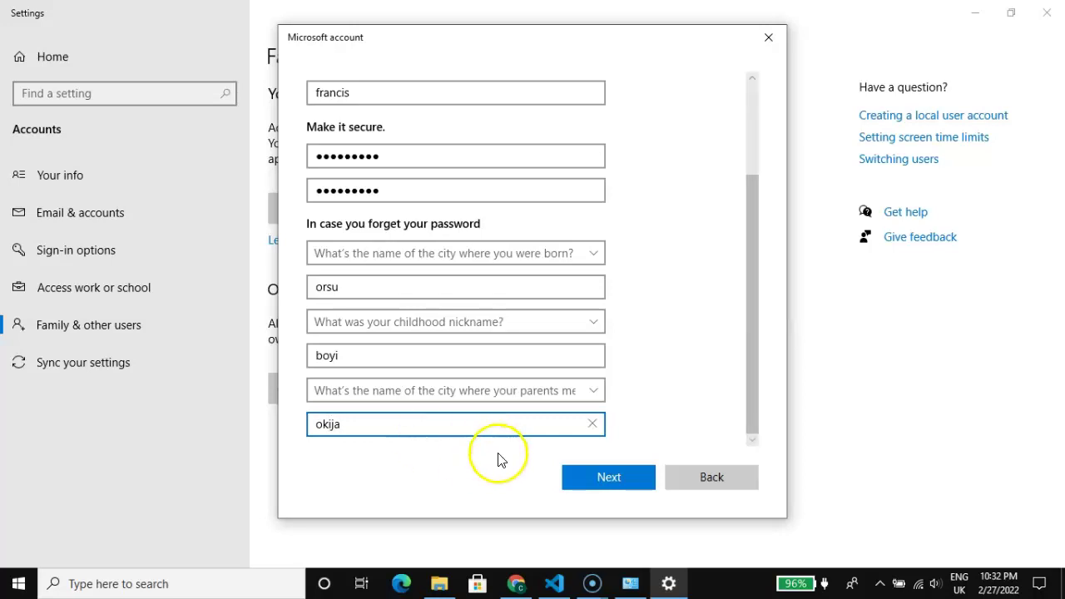
click(610, 485)
click(602, 467)
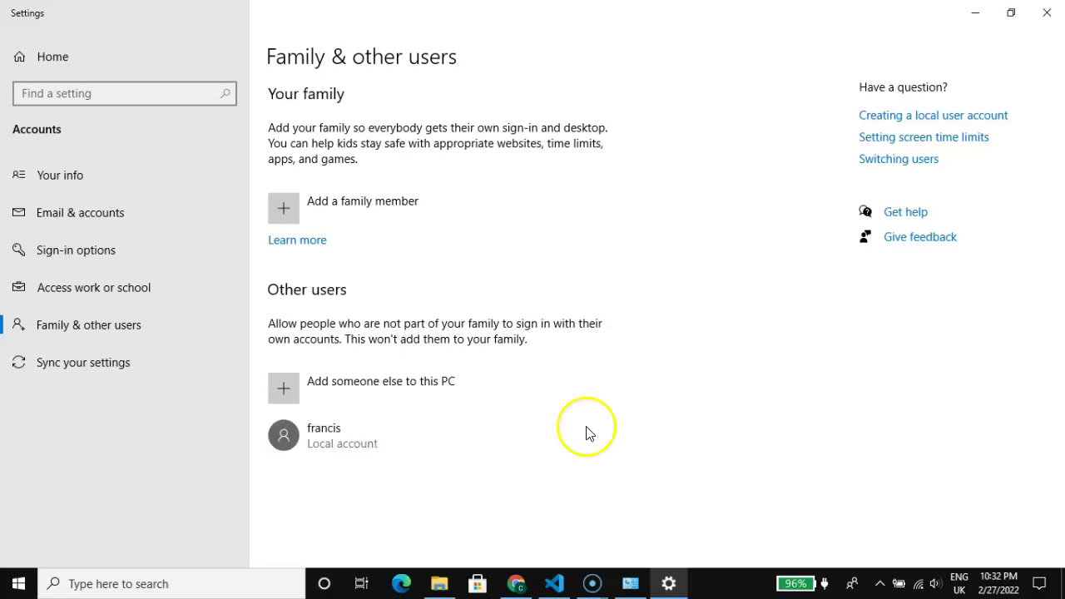
Select francis under Other users to show its account options.
click(338, 436)
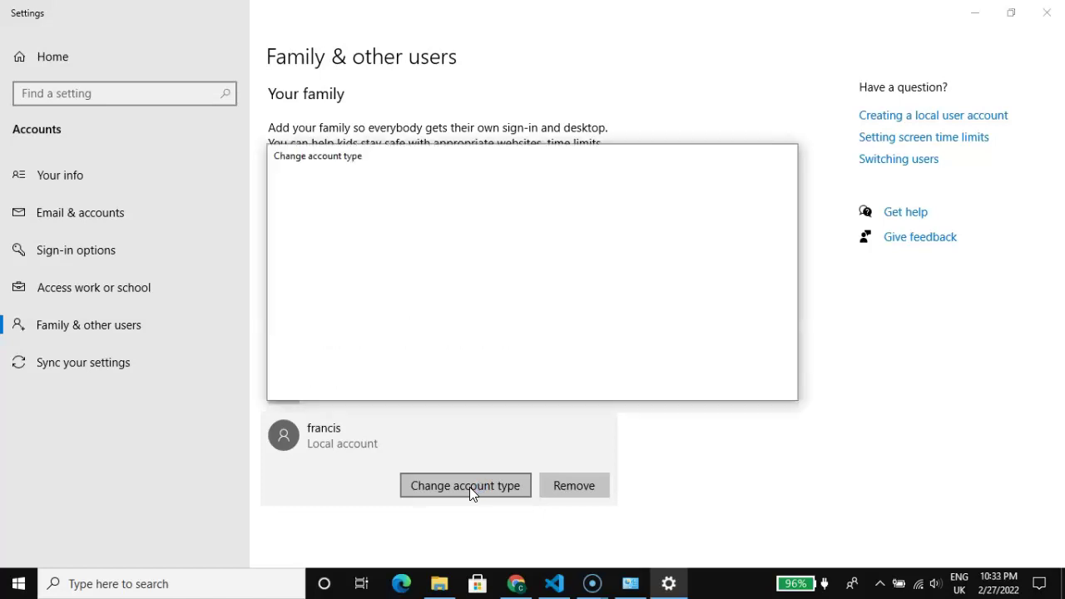
Choose Administrator as the account type for francis.
drag(435, 159, 437, 122)
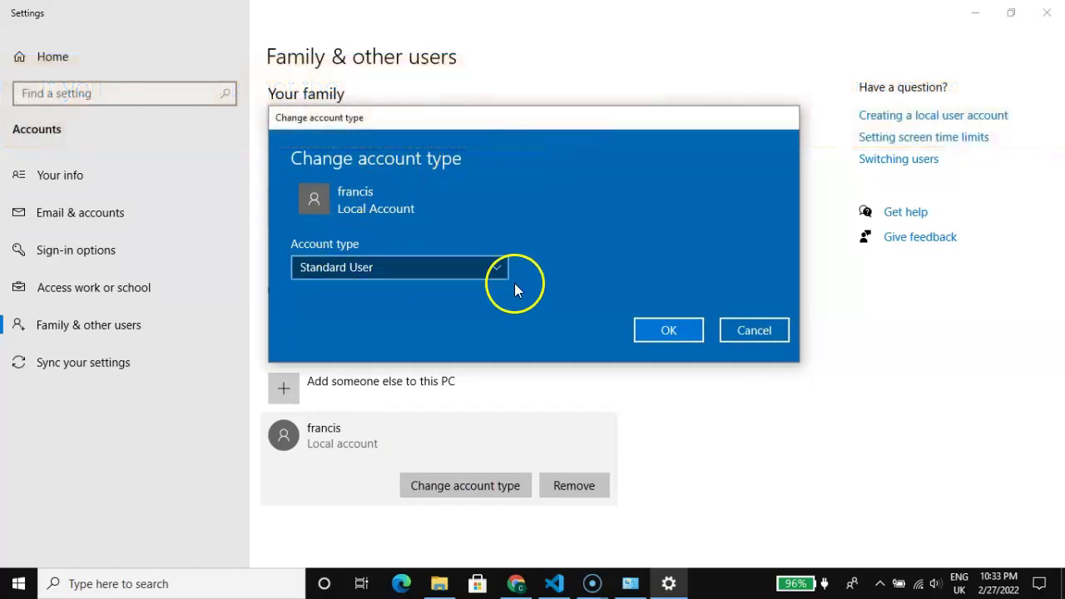
click(494, 269)
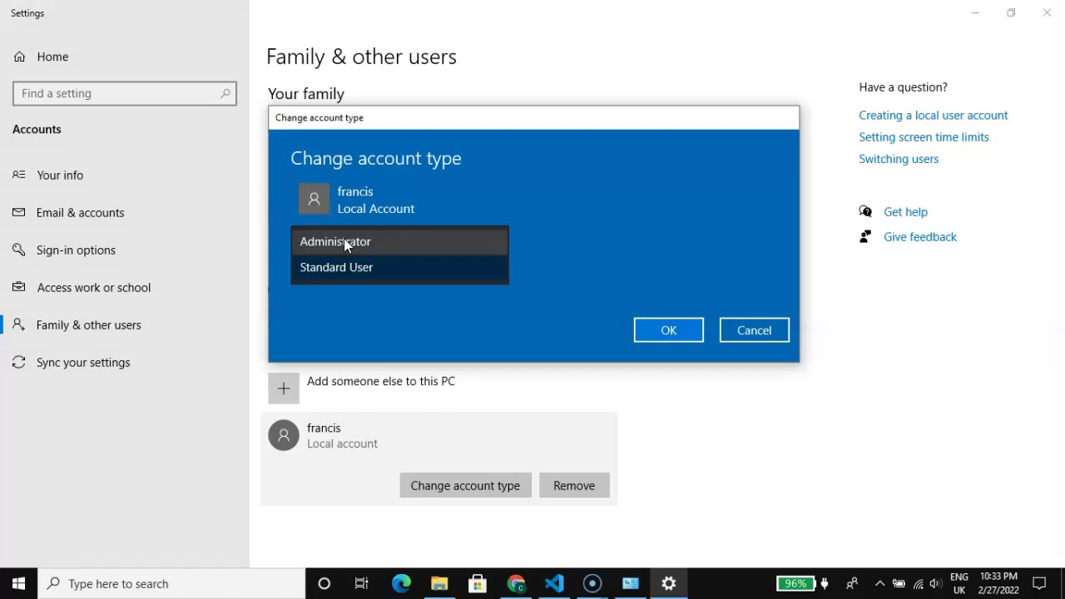
click(394, 266)
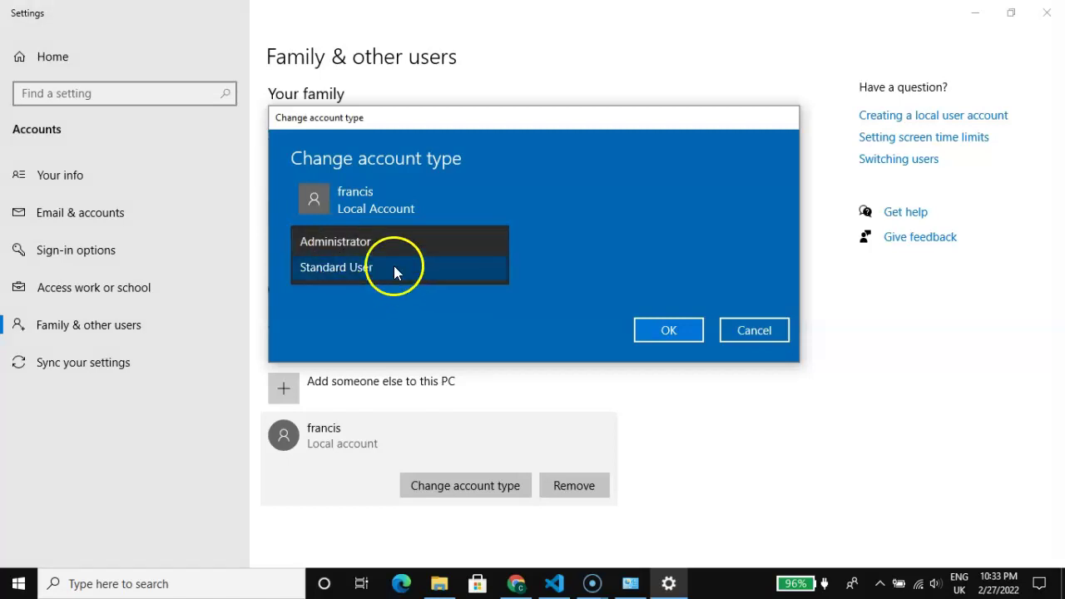
click(362, 245)
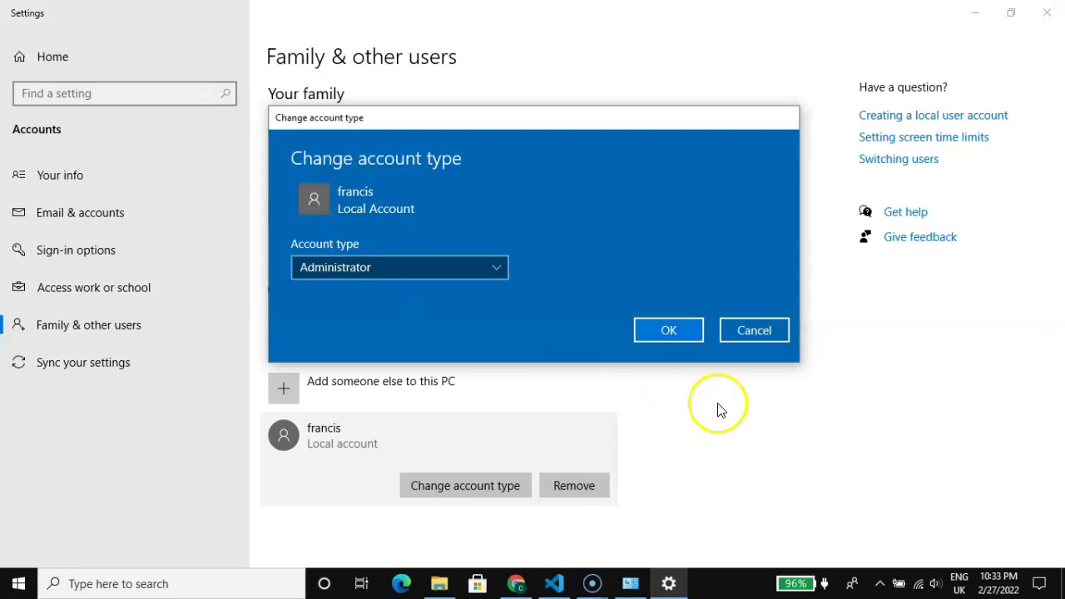
Confirm the change and verify francis now shows Administrator - Local account.
click(666, 331)
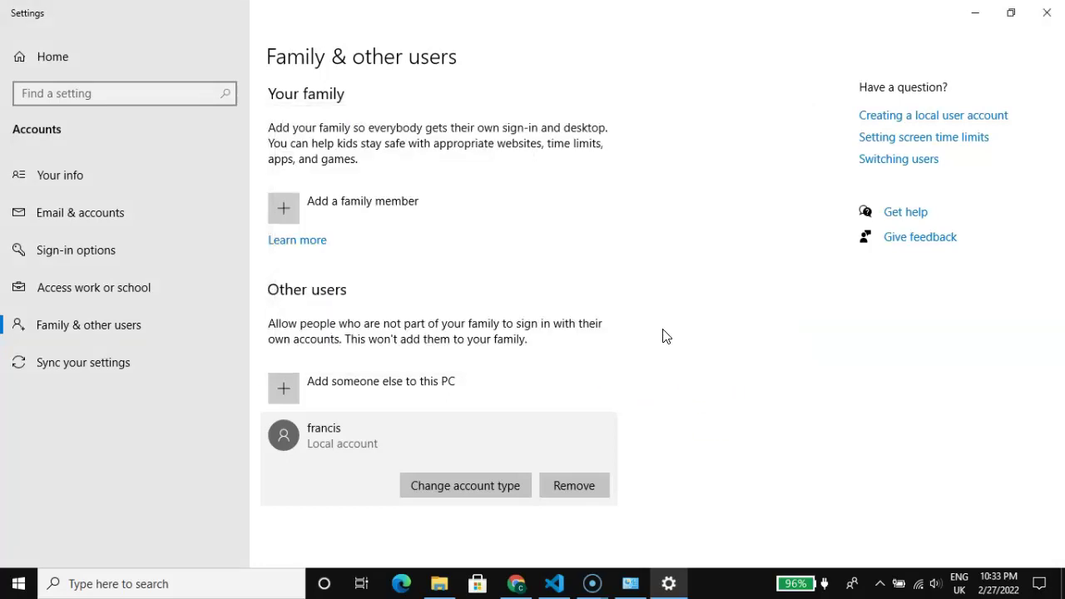
click(274, 435)
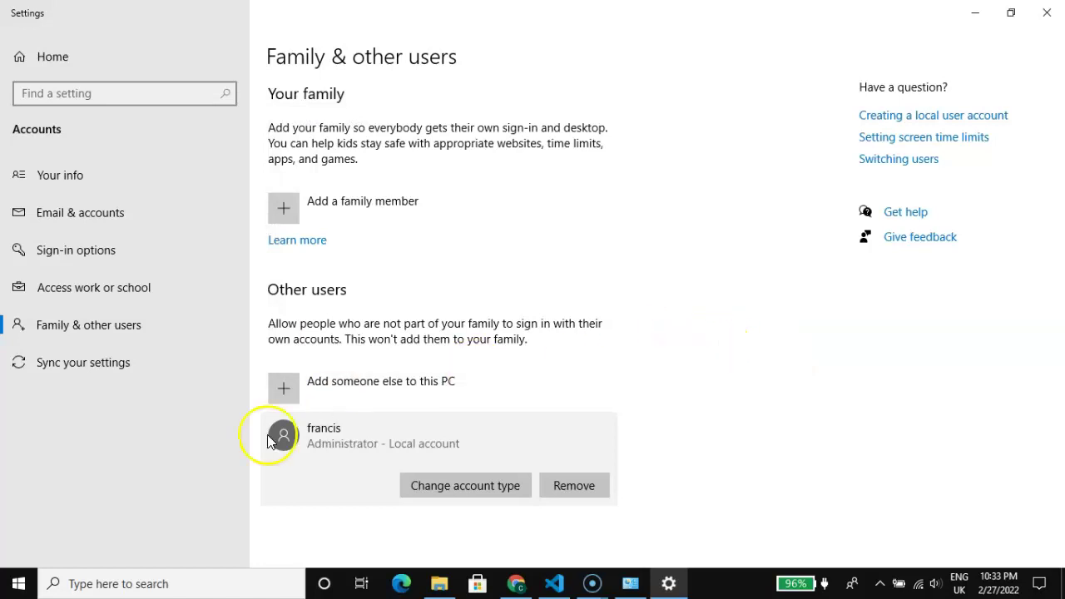
click(326, 445)
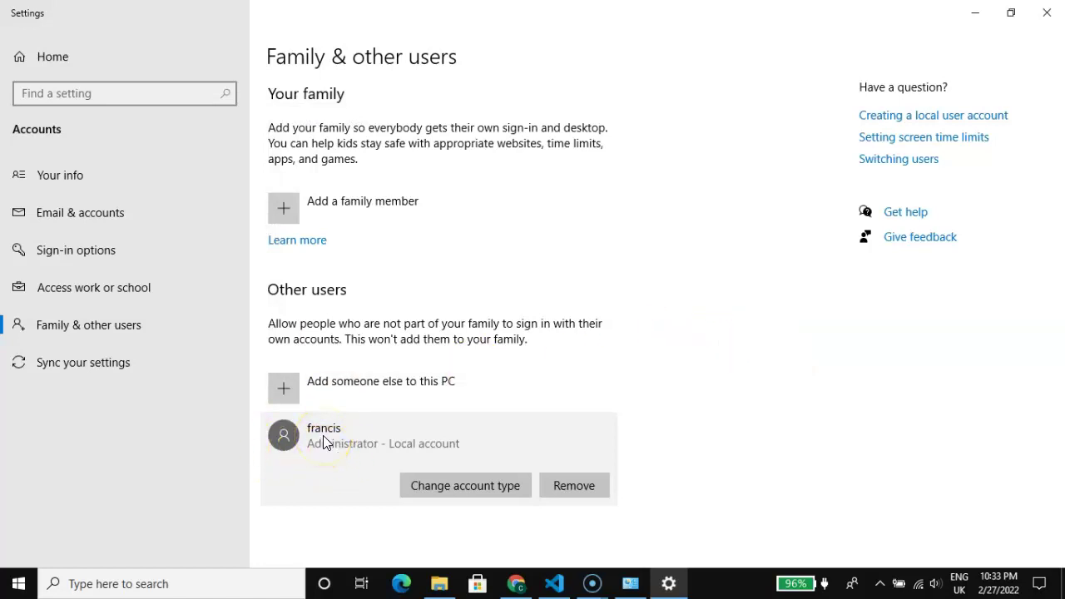
click(281, 432)
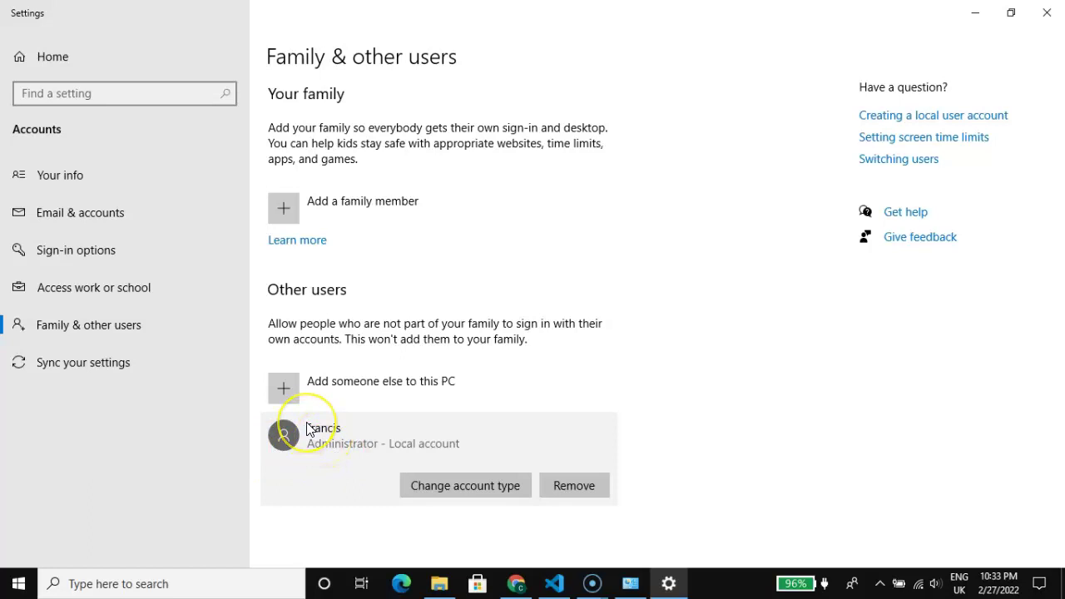